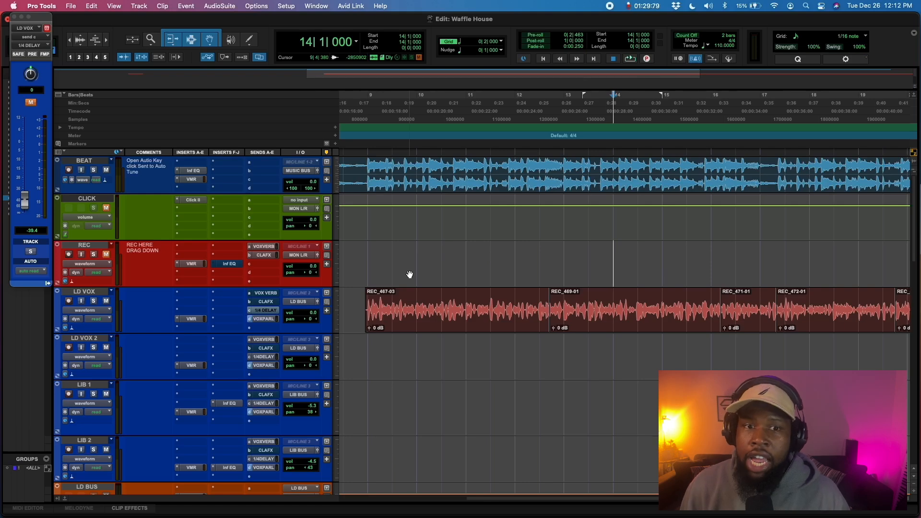
Step: Re-enable the bypassed InitialClipper on the MIXBUS track and insert a stereo Virtual Mix Rack on an empty slot there
scroll(235, 407, down, 15)
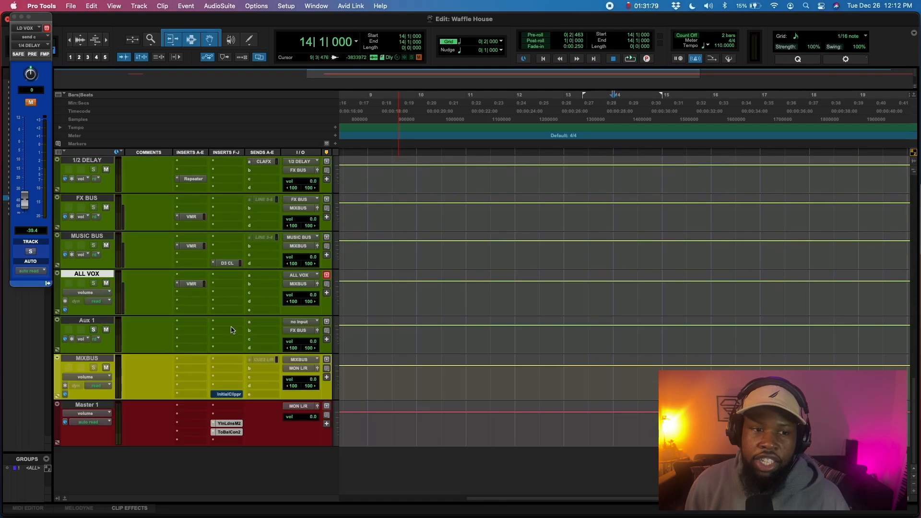
super+click(232, 399)
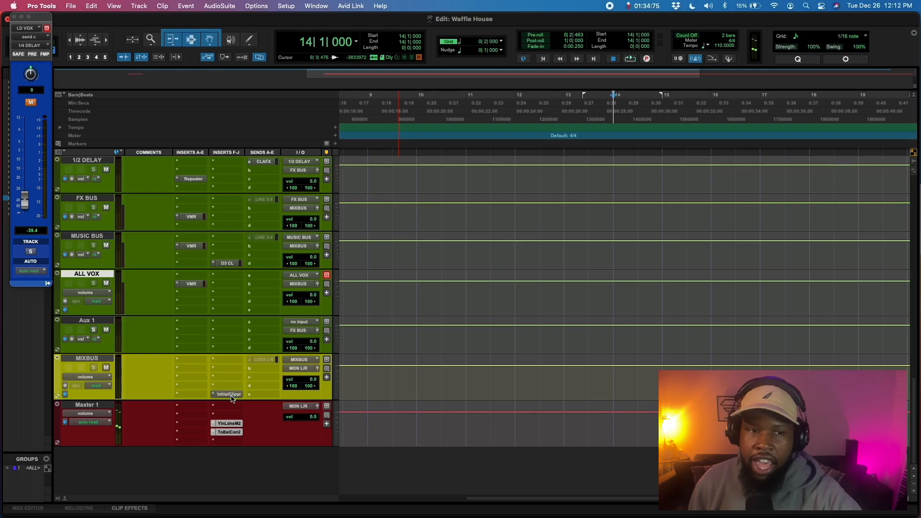
click(194, 370)
mouse_move(194, 373)
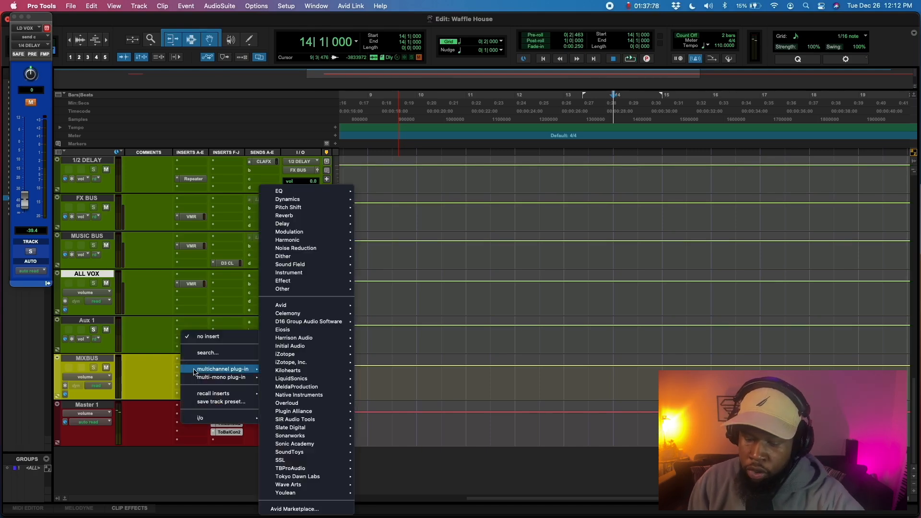
click(207, 352)
text(vir)
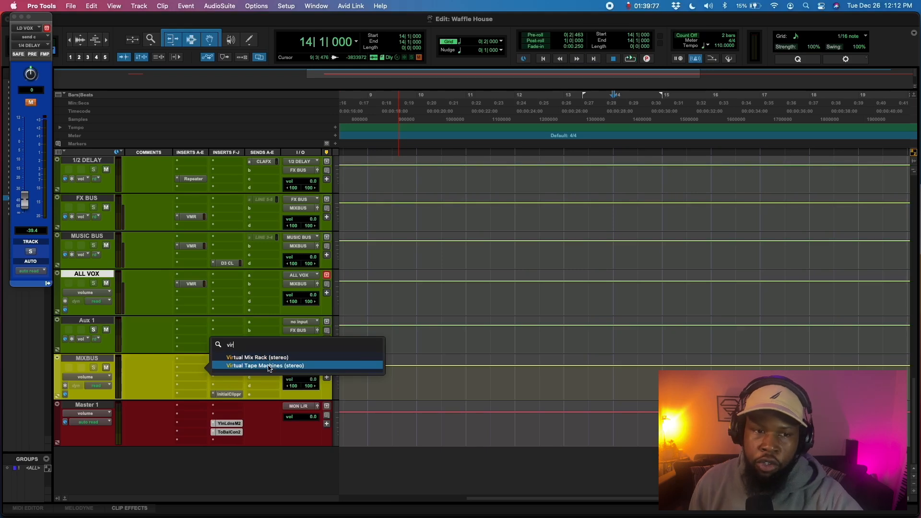
click(237, 358)
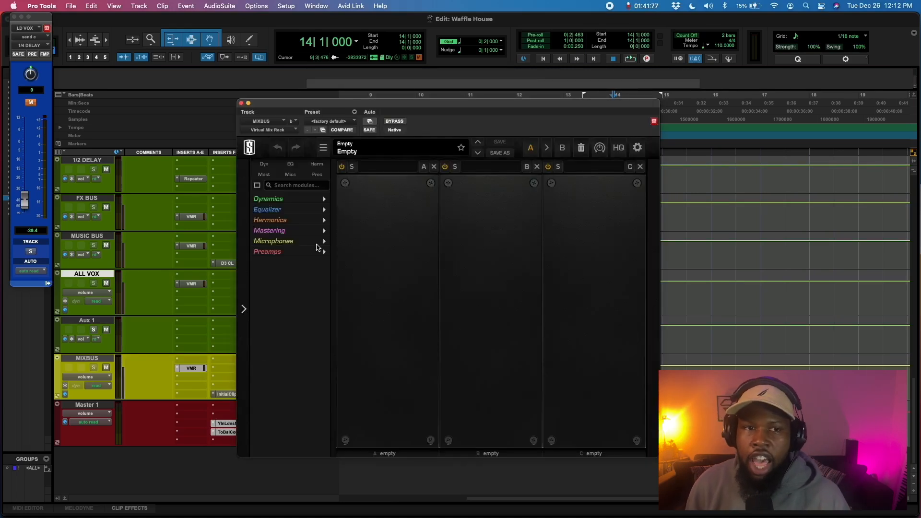
Step: Load the VCC MixBuss harmonics module into the MIXBUS Virtual Mix Rack and close the plug-in
click(304, 220)
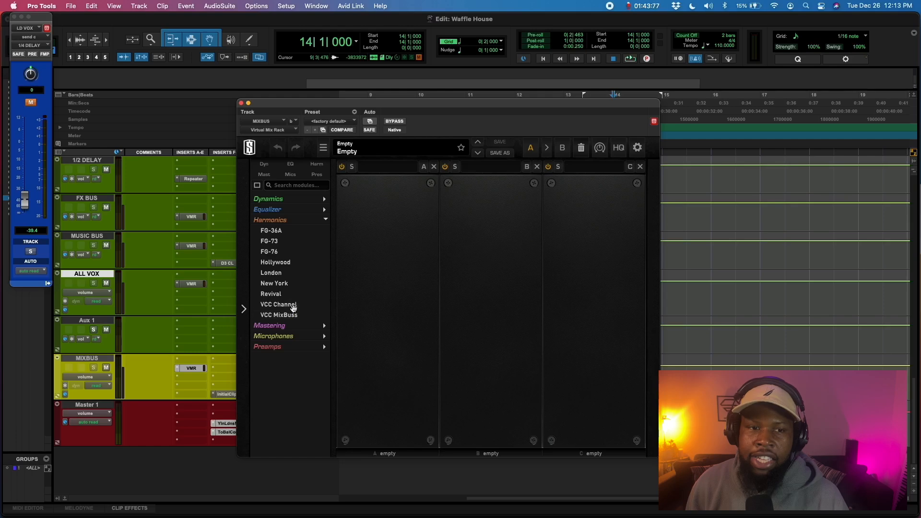
click(304, 317)
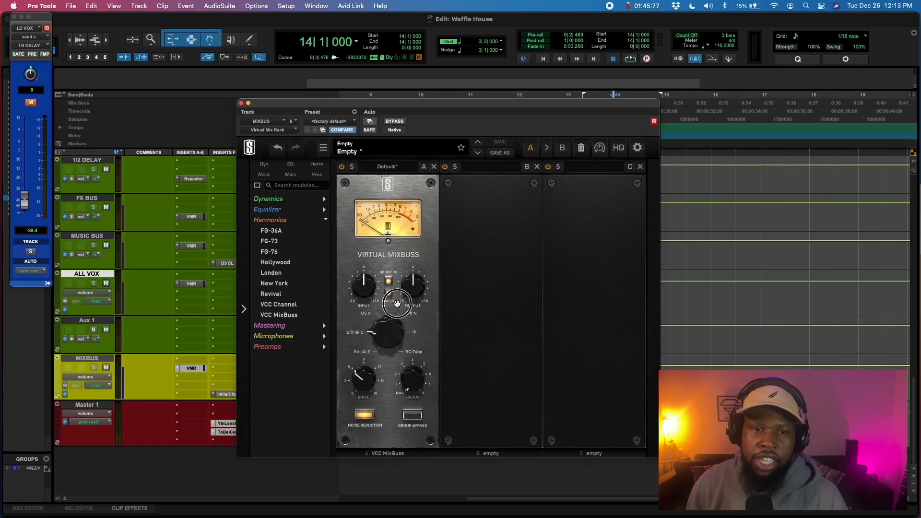
click(241, 103)
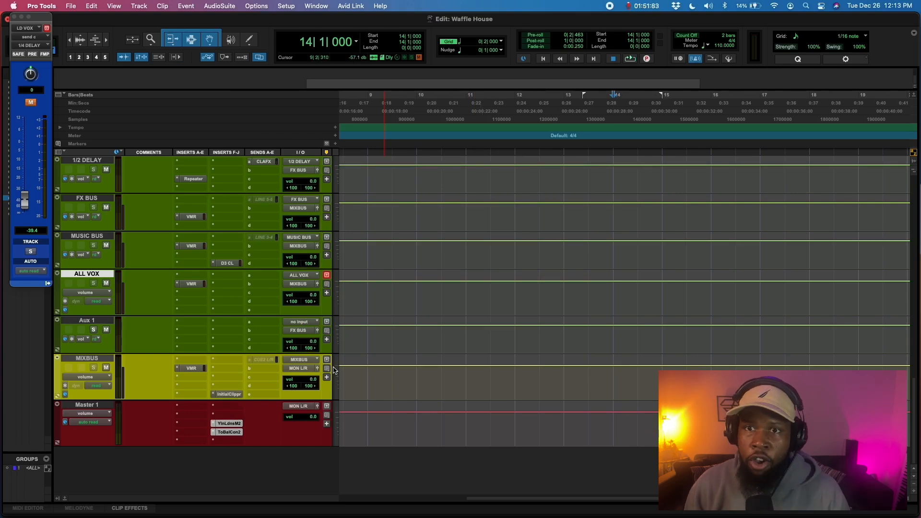
Step: Play the song and inspect the Virtual Channel meters in the Virtual Mix Racks on LD VOX and BEAT
key(space)
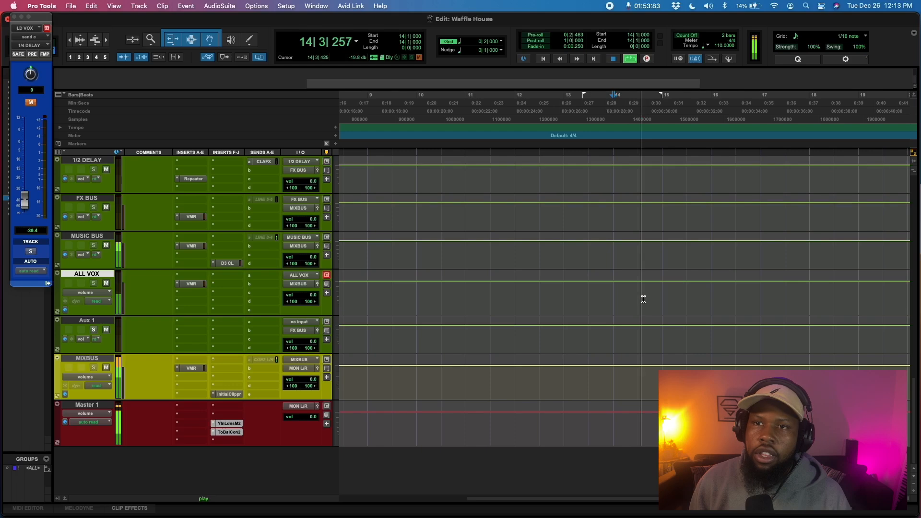
scroll(644, 298, up, 10)
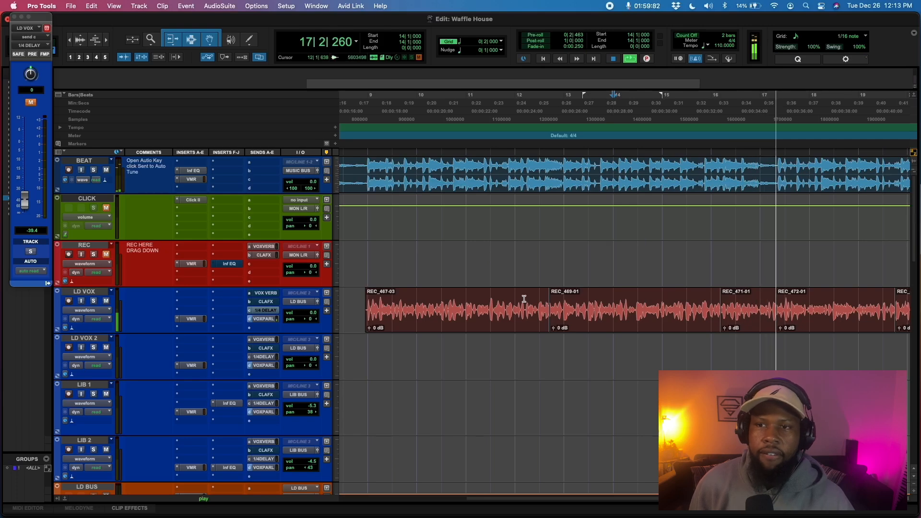
click(189, 319)
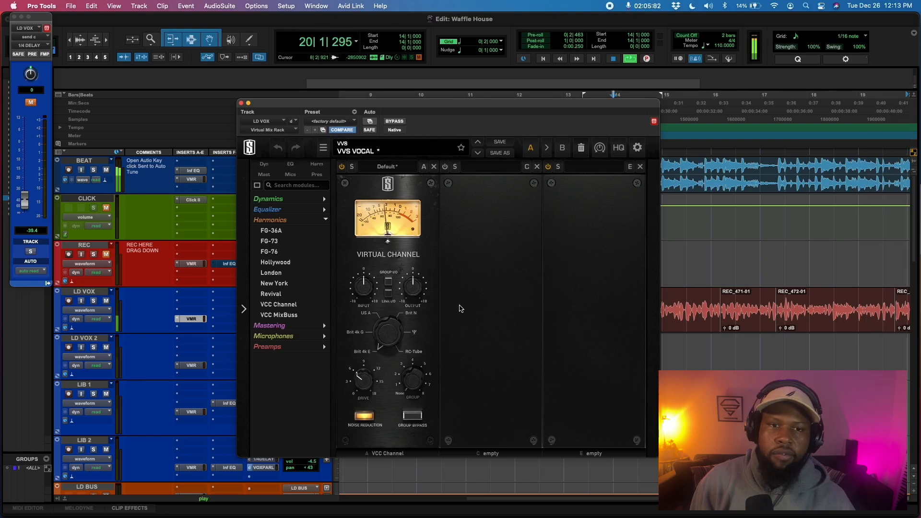
click(190, 179)
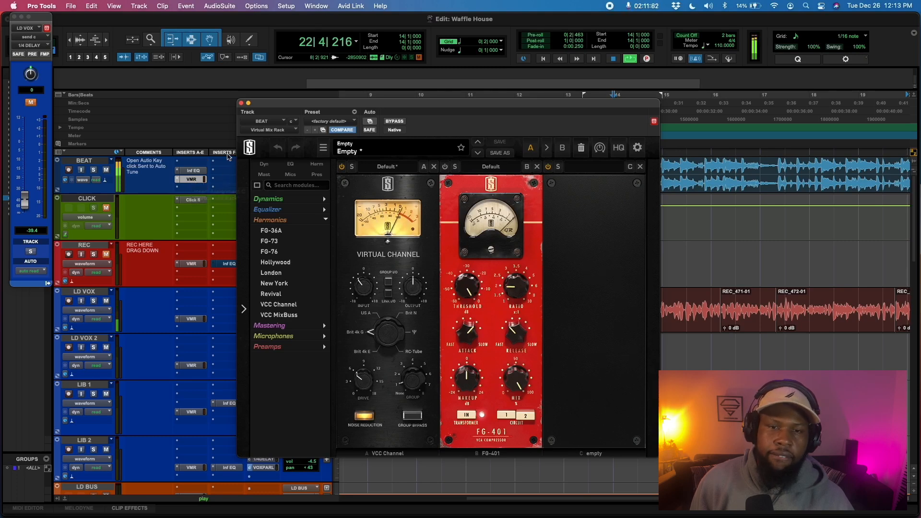
key(space)
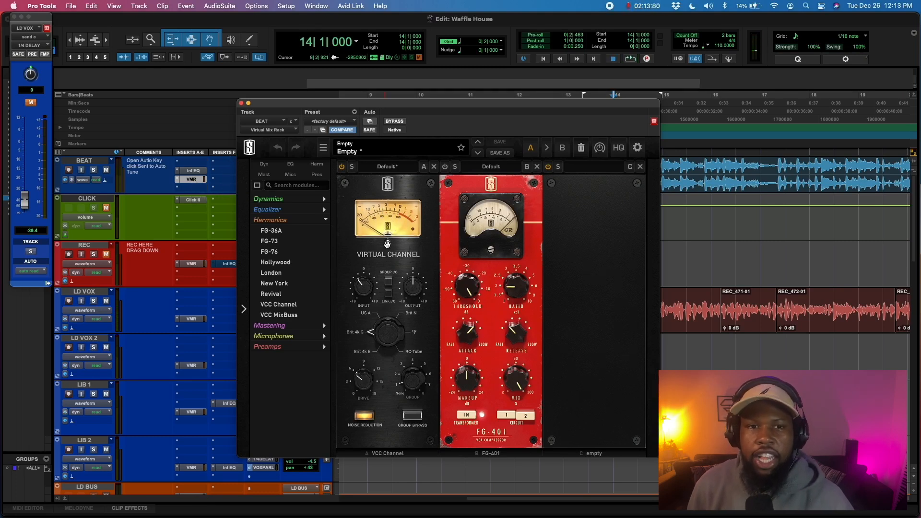
click(241, 104)
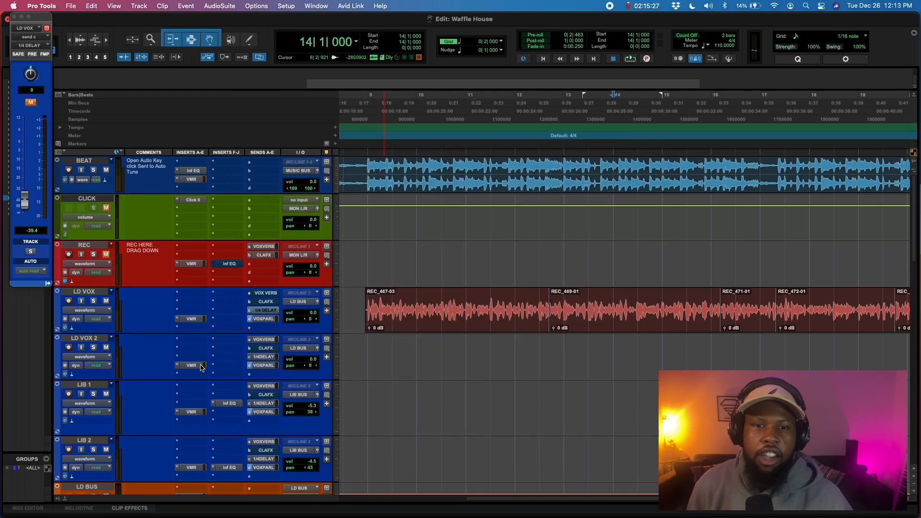
Step: Turn down the Virtual Channel input slightly on LD VOX and play back the mix, checking the bus and master meters
click(191, 319)
drag(364, 286, 366, 296)
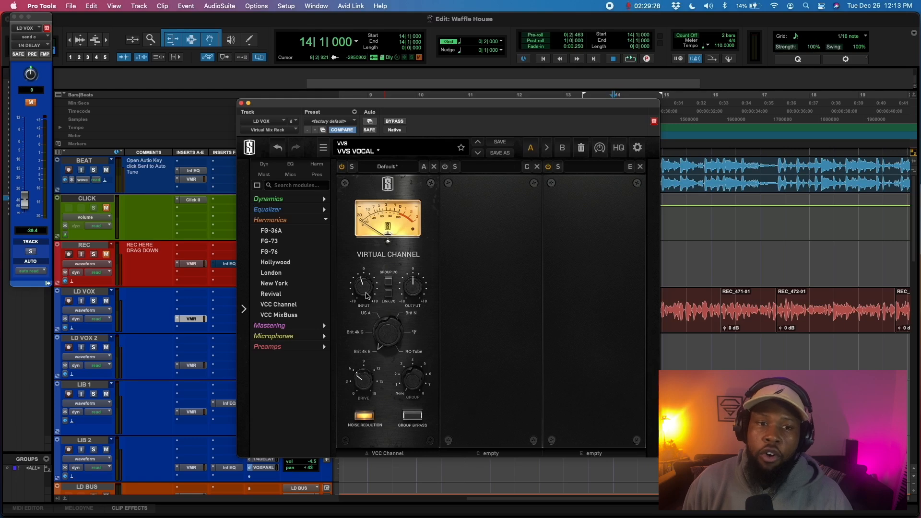
key(space)
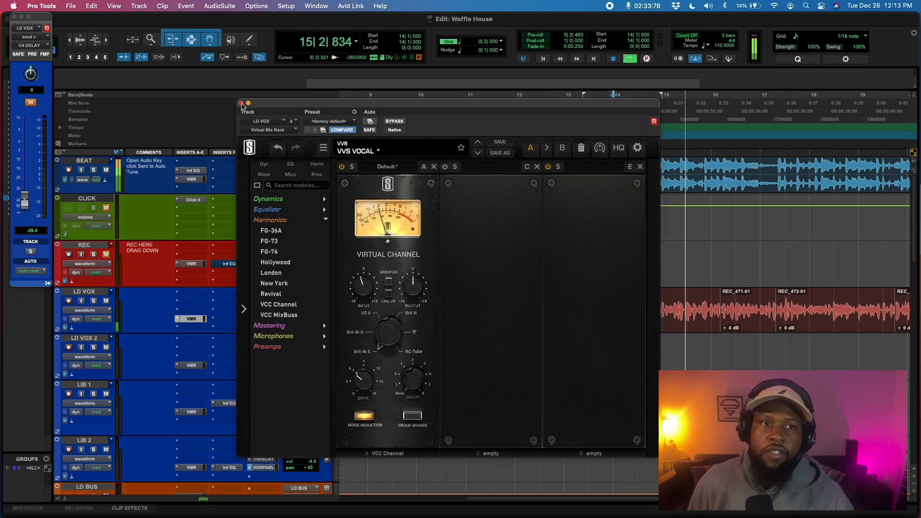
click(242, 103)
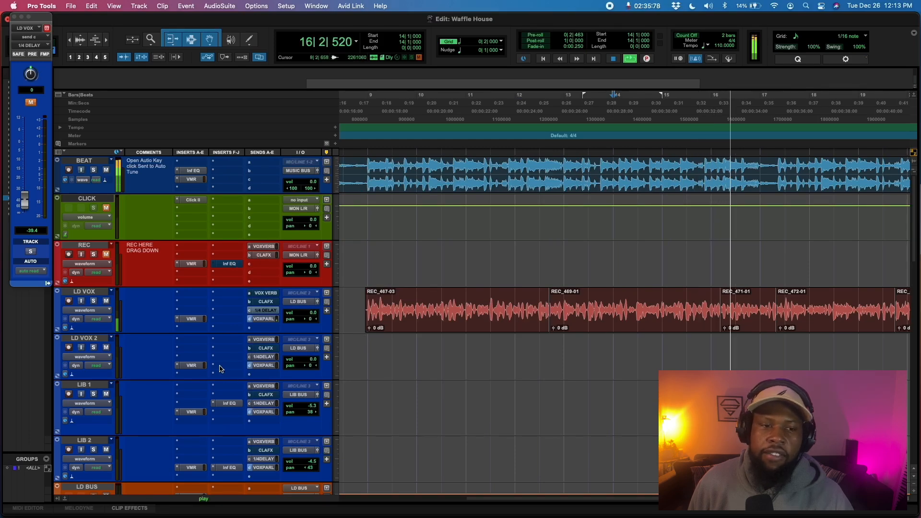
scroll(220, 369, down, 3)
scroll(221, 369, down, 1)
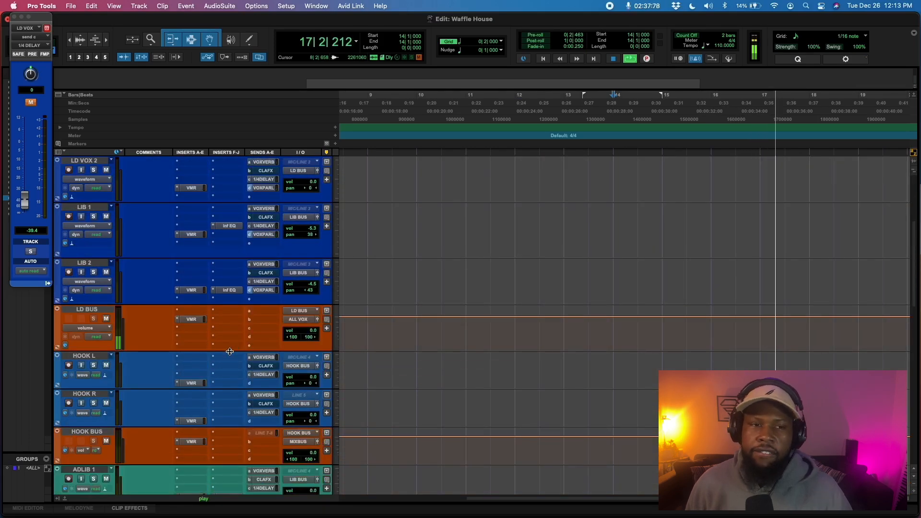
scroll(225, 351, down, 15)
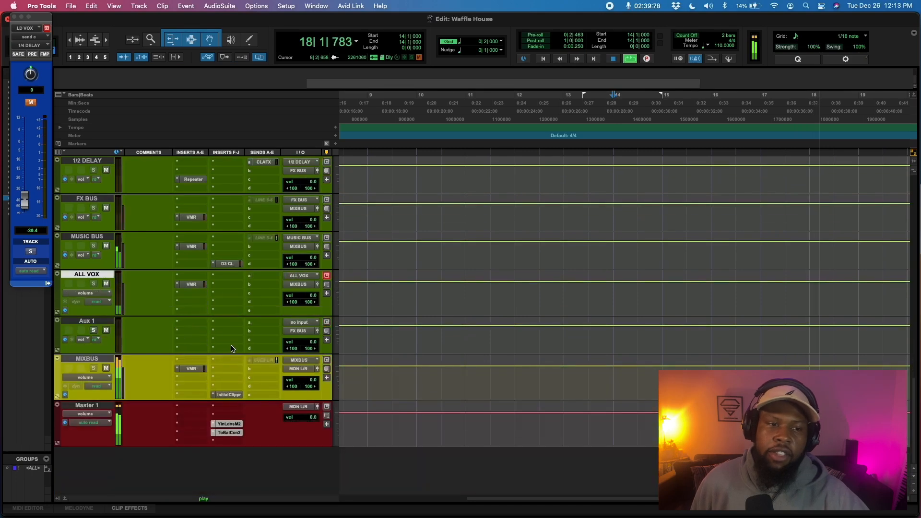
key(space)
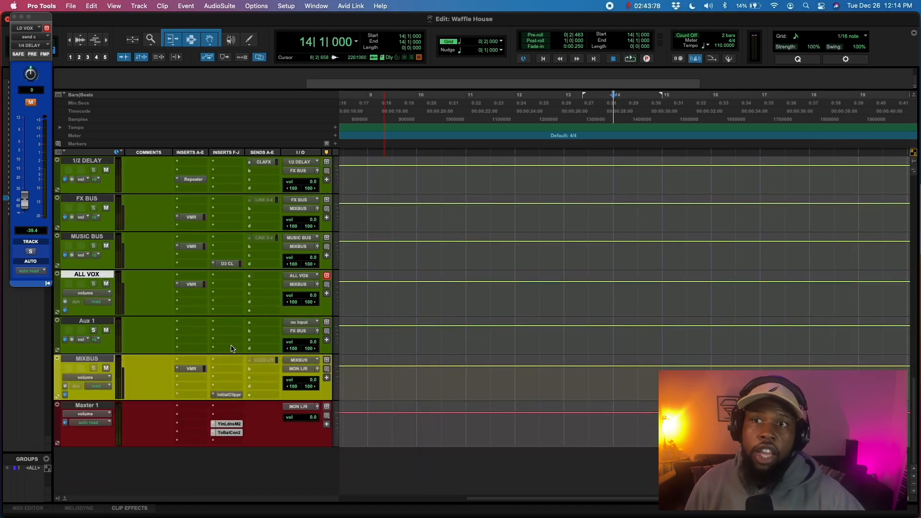
Step: Lower the threshold of the MUSIC BUS Dyn3 compressor to -14.2 dB while playing the song
click(228, 264)
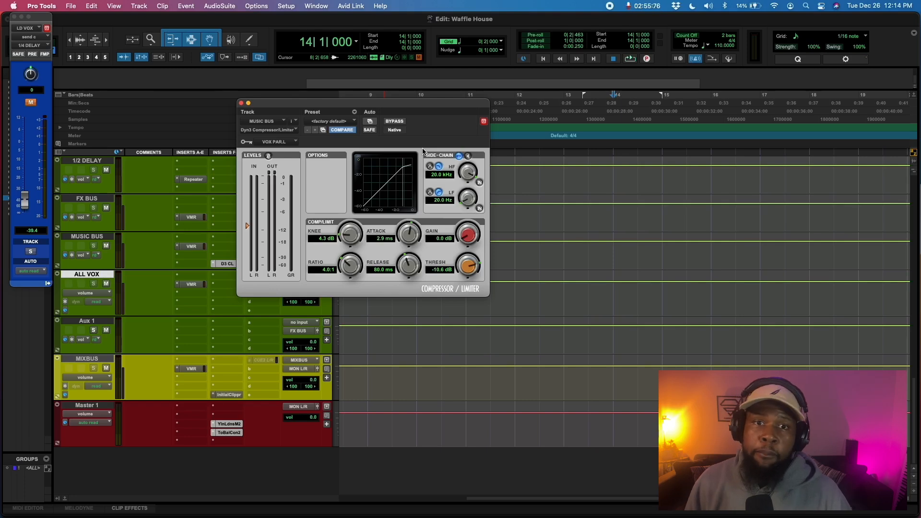
key(space)
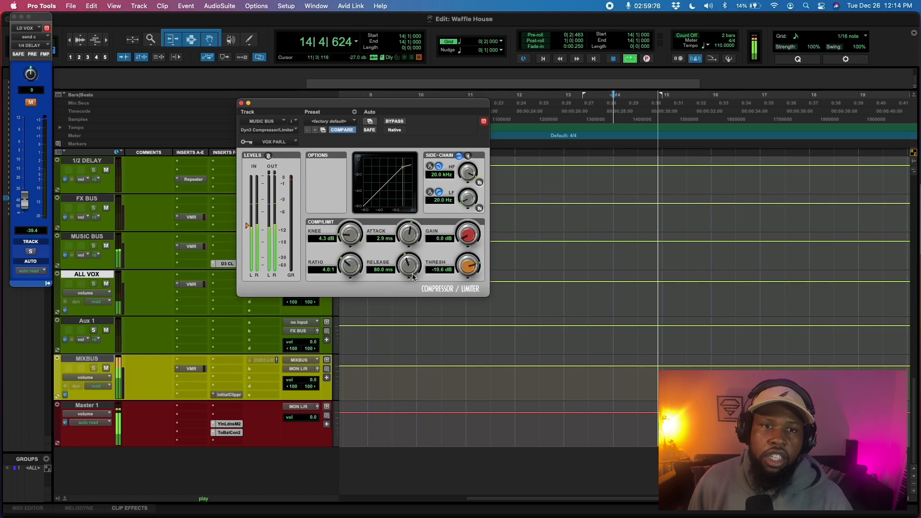
drag(471, 269, 469, 288)
key(space)
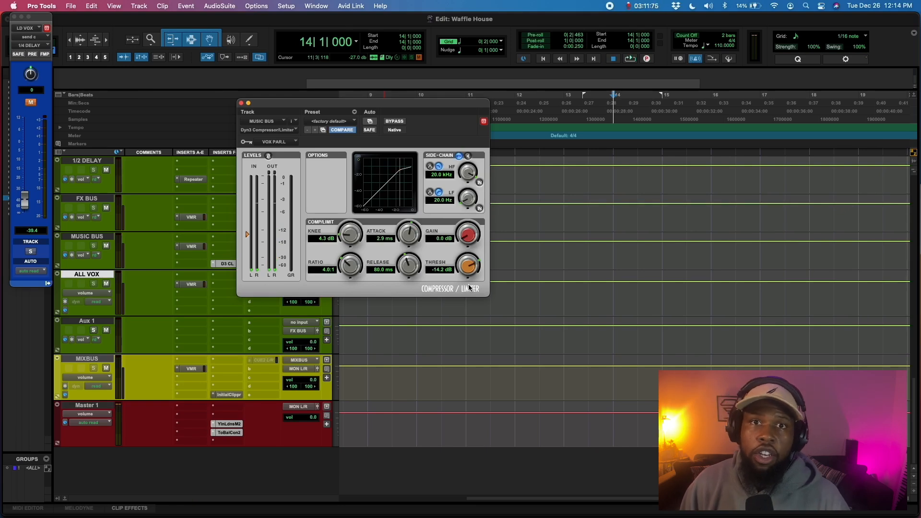
Step: Audition the MUSIC BUS compressor with its threshold at -33.9 dB, bring it back to about -14.1 dB, and close the plug-in
key(space)
drag(465, 273, 466, 305)
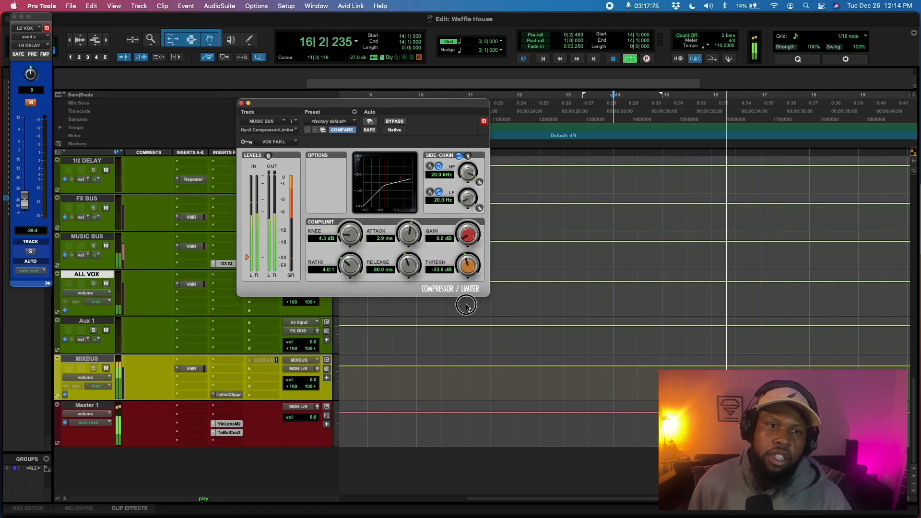
drag(466, 305, 463, 259)
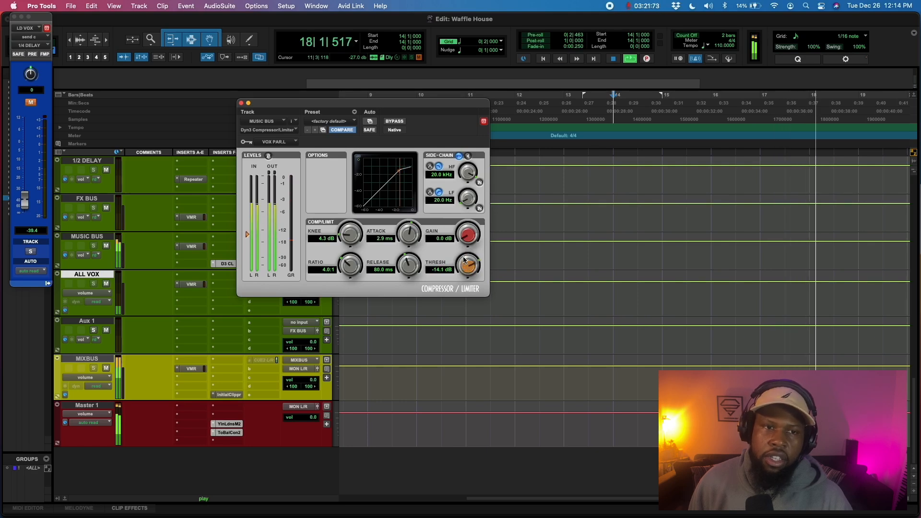
key(space)
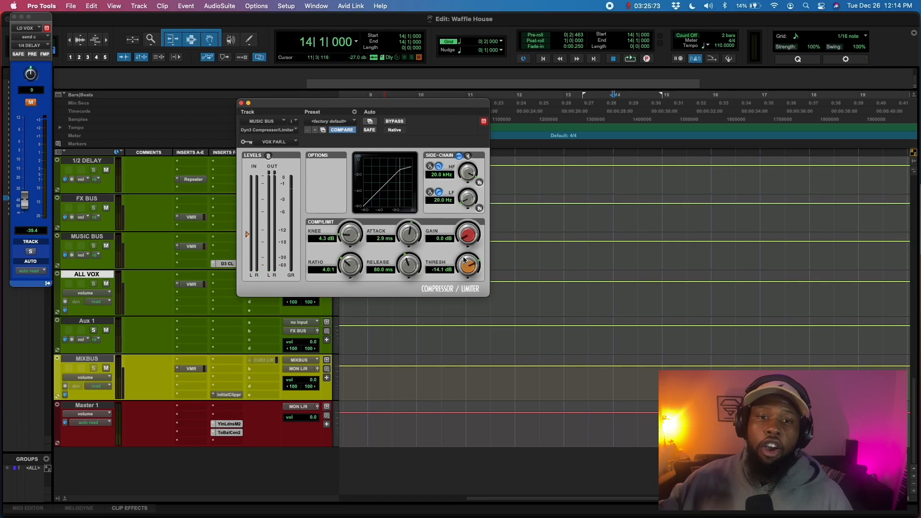
drag(464, 264, 465, 266)
click(241, 103)
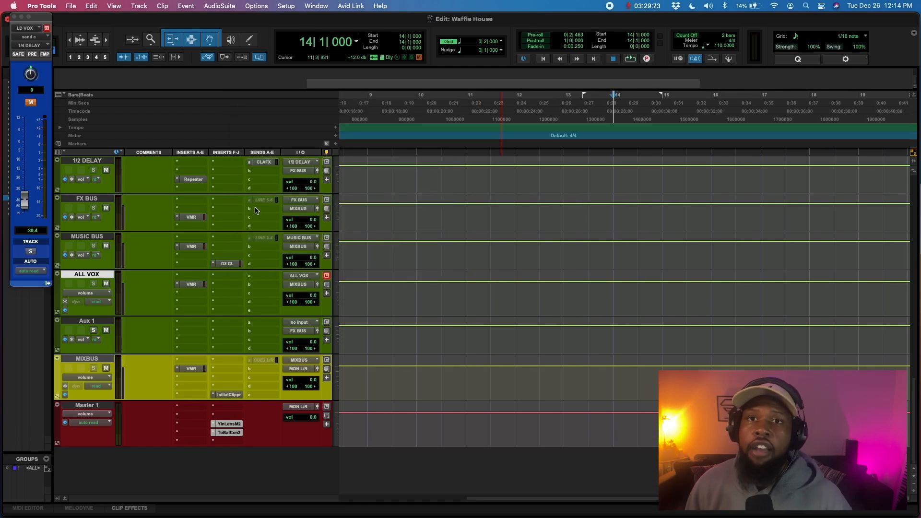
Step: Add an FG-116 Vintage dynamics module after the Virtual Channel in the LD BUS Virtual Mix Rack
scroll(261, 271, up, 15)
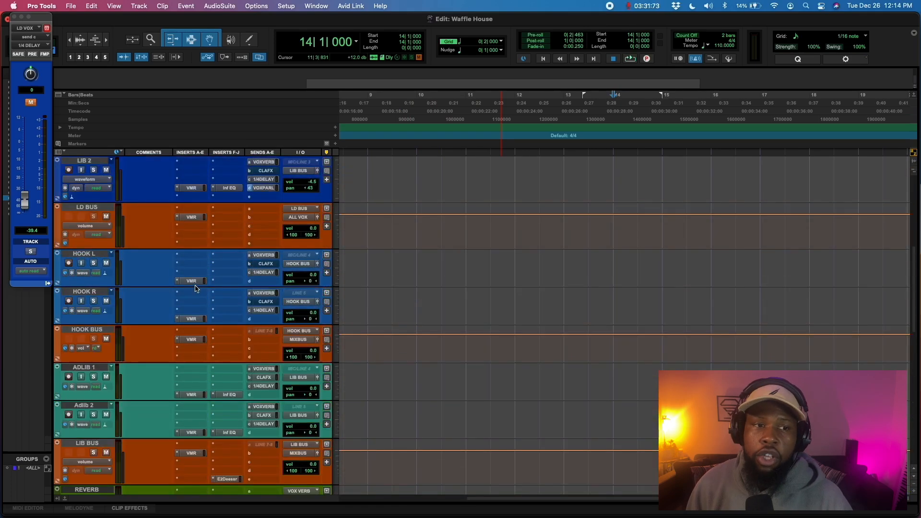
click(191, 217)
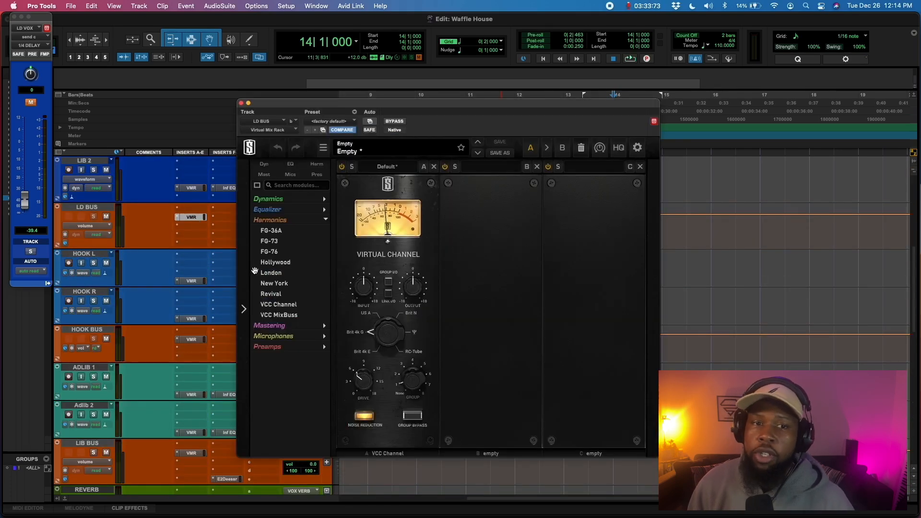
click(289, 220)
click(292, 199)
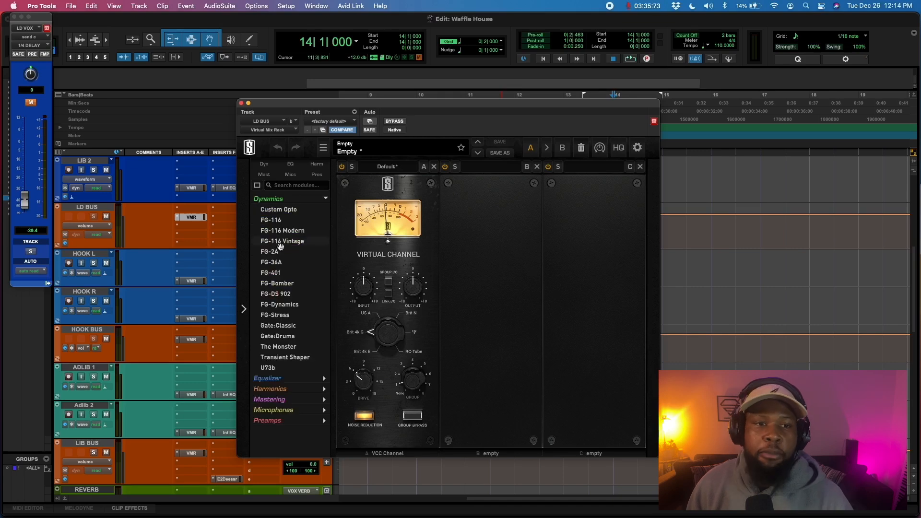
double_click(283, 241)
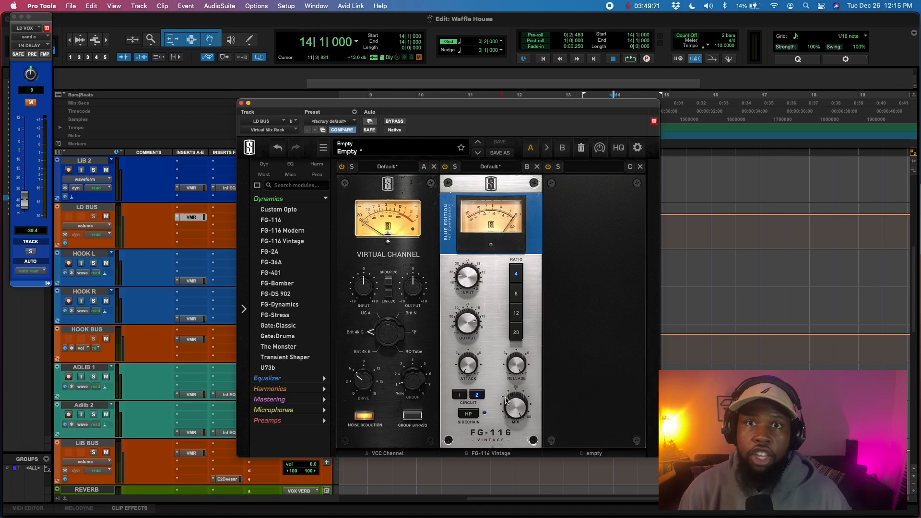
click(507, 401)
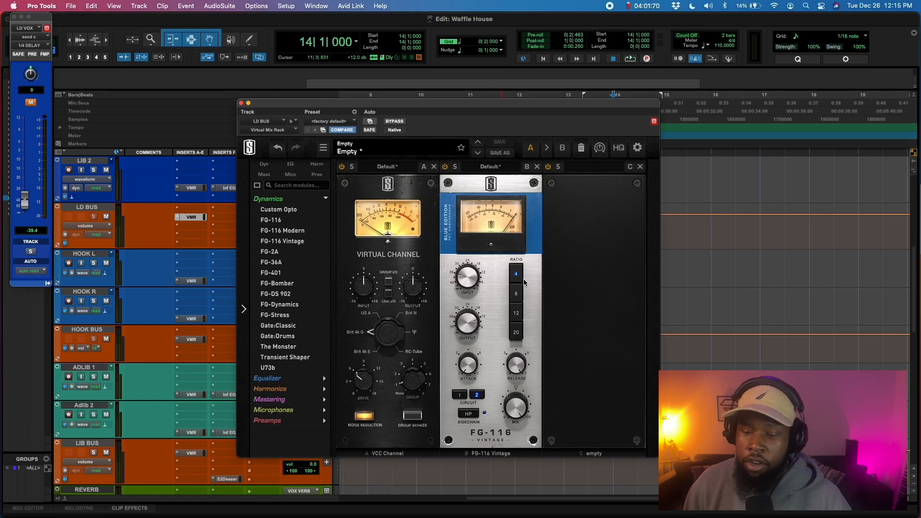
Step: Play the song, dial in the FG-116 Vintage input and set its output to about -20.2 dB
key(space)
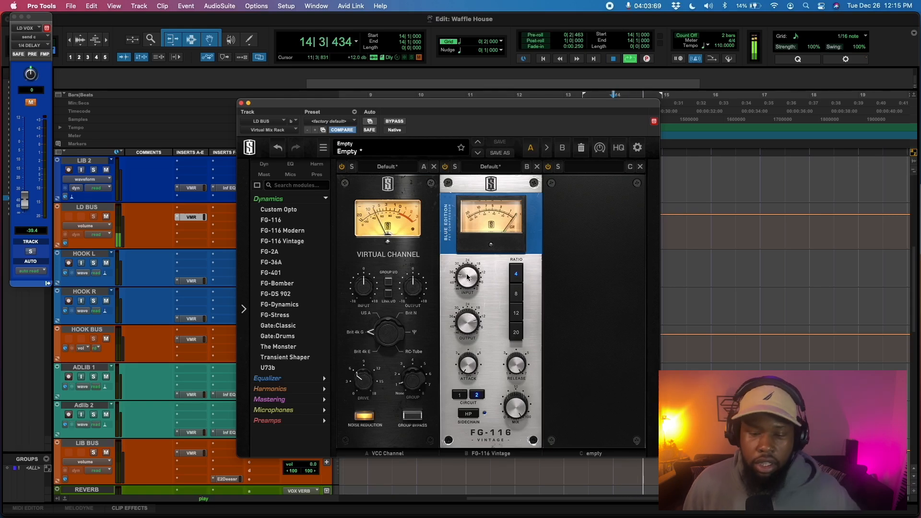
drag(465, 277, 468, 254)
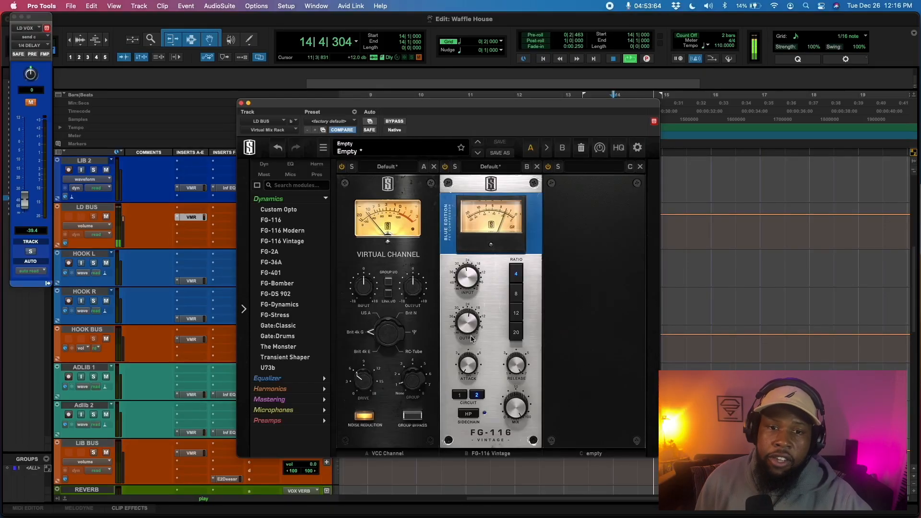
mouse_move(463, 334)
drag(463, 334, 464, 315)
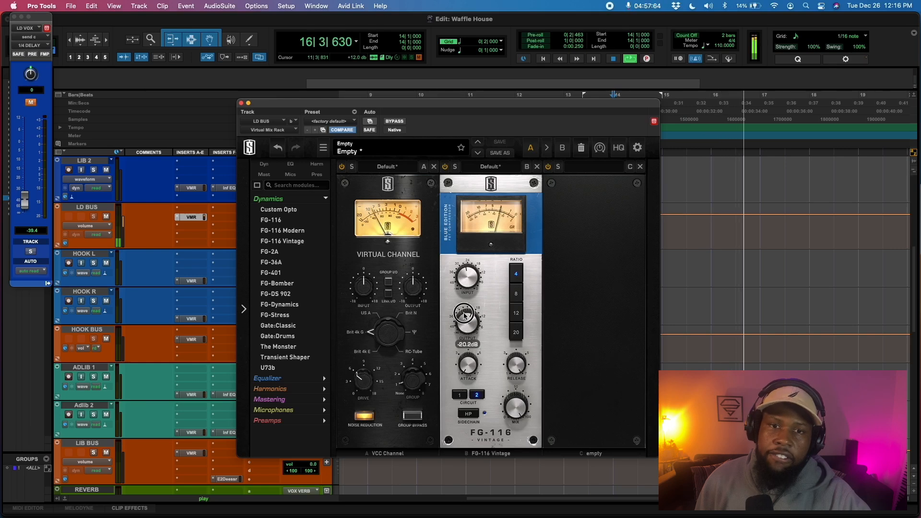
Step: Compare the FG-116 Vintage bypassed and engaged during playback, fine-tuning its output to match the levels
click(447, 168)
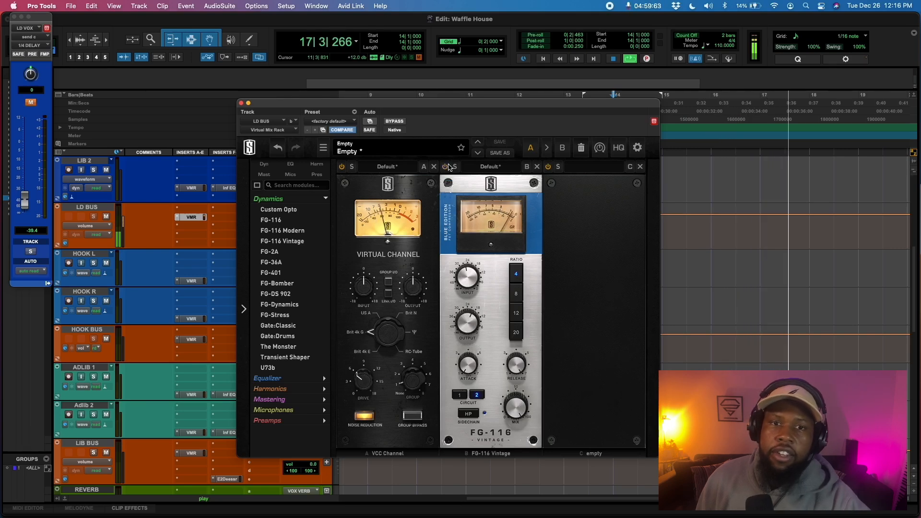
click(447, 168)
drag(466, 339, 466, 334)
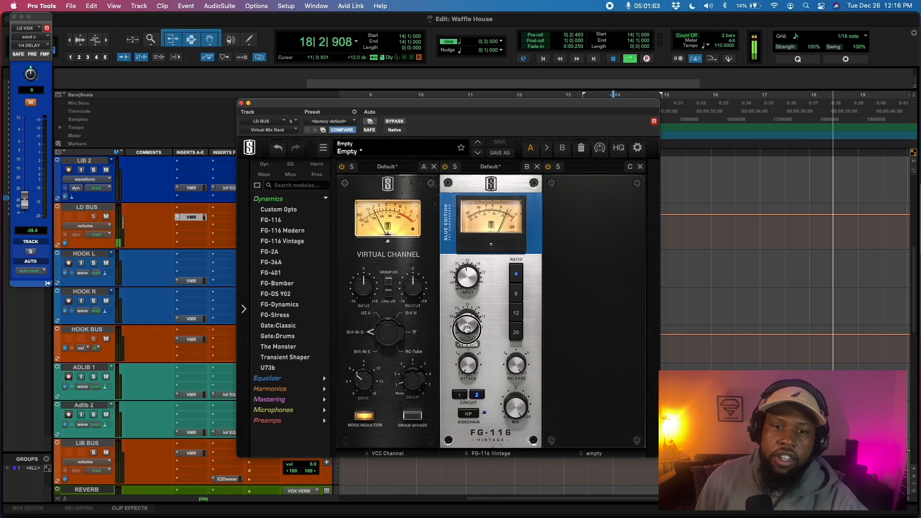
click(446, 167)
click(447, 167)
drag(464, 325, 466, 327)
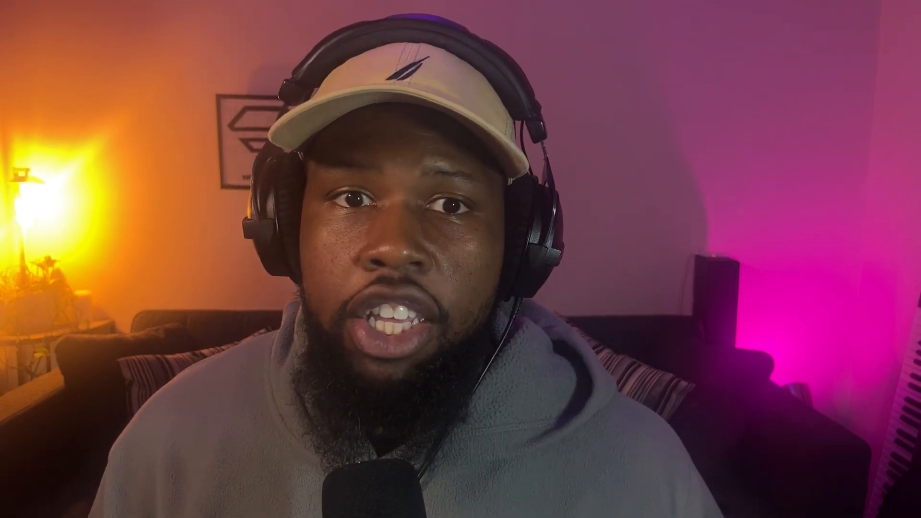
Step: Add an FG-A equalizer after the FG-116 Vintage and adjust its LF frequency during playback, keeping the LF gain at its default
click(292, 210)
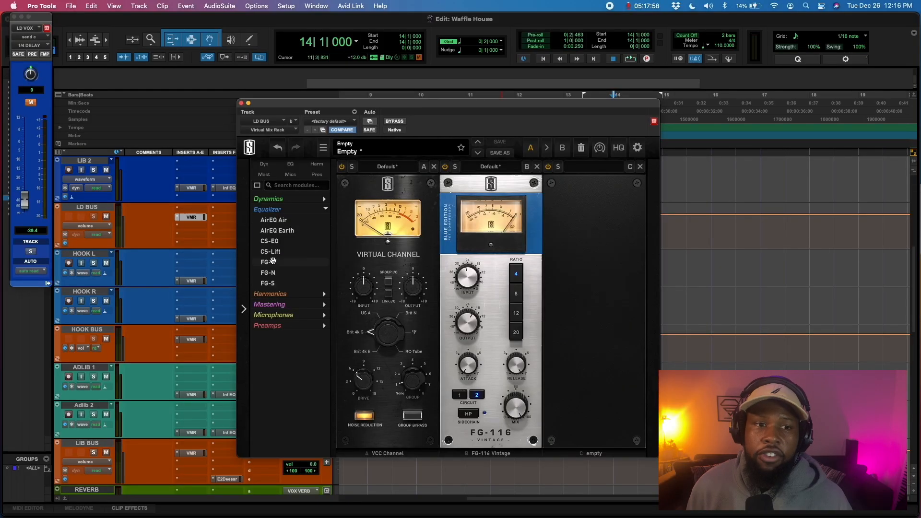
click(271, 261)
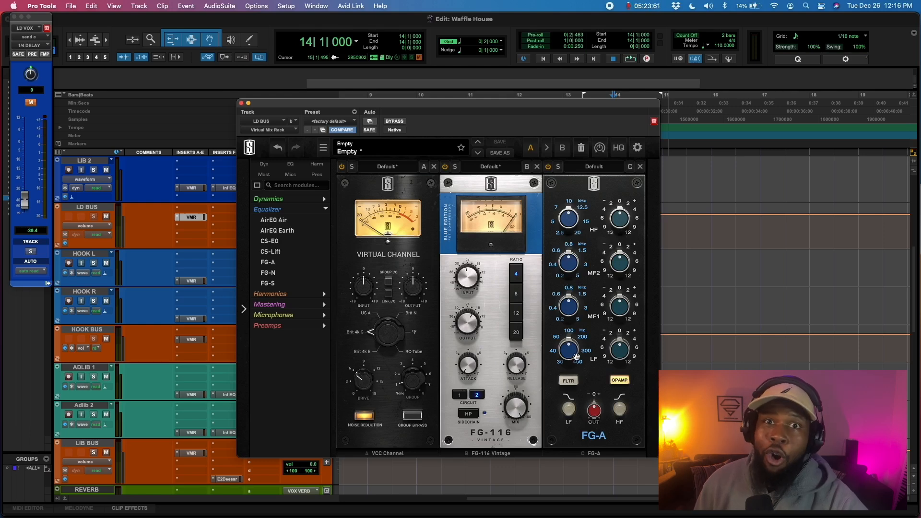
key(space)
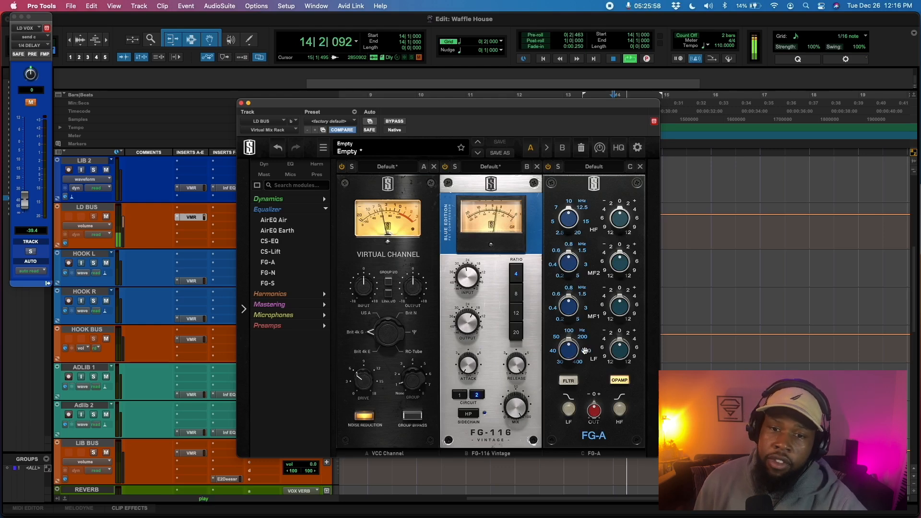
mouse_move(585, 350)
mouse_down()
mouse_move(629, 366)
mouse_move(591, 206)
mouse_move(567, 329)
mouse_move(580, 366)
mouse_up()
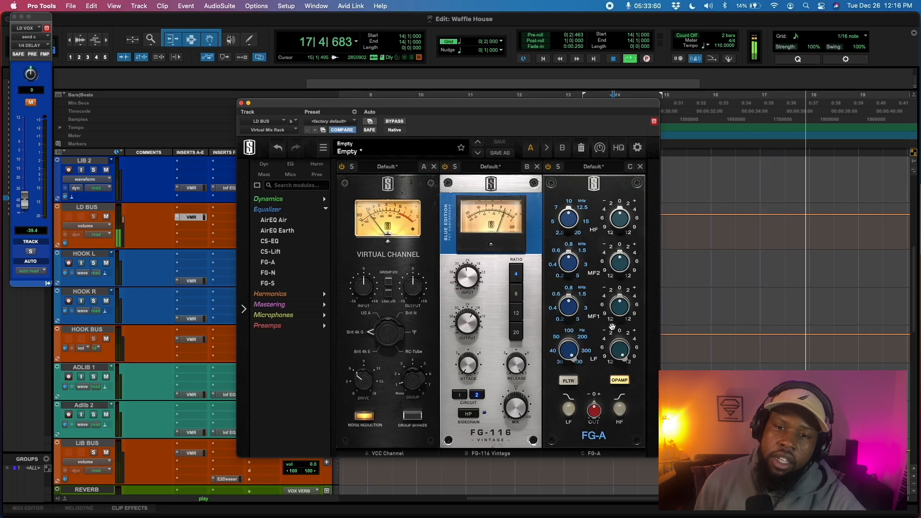
alt+click(620, 350)
Step: Tune the FG-A MF1 band on the lead vocal bus by ear and set its frequency to about 508 Hz
drag(553, 309, 556, 295)
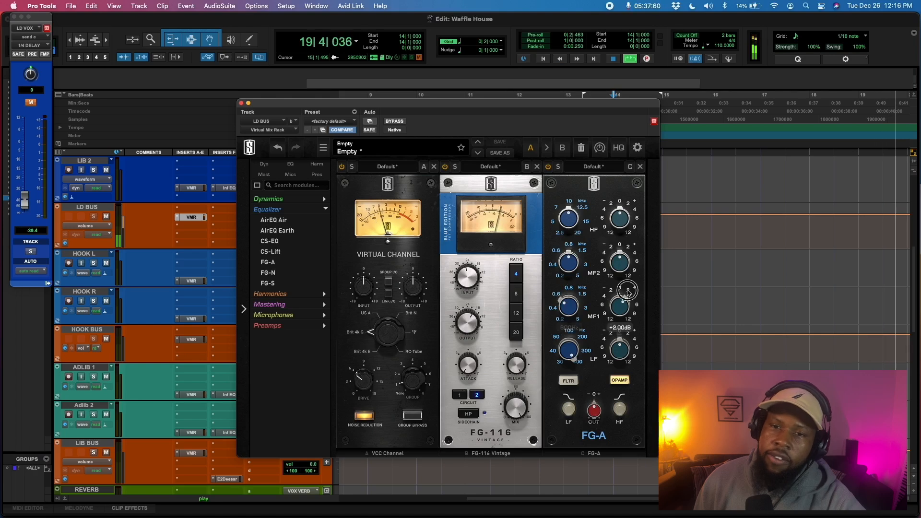
mouse_move(628, 292)
mouse_down()
mouse_move(637, 306)
mouse_move(633, 299)
mouse_up()
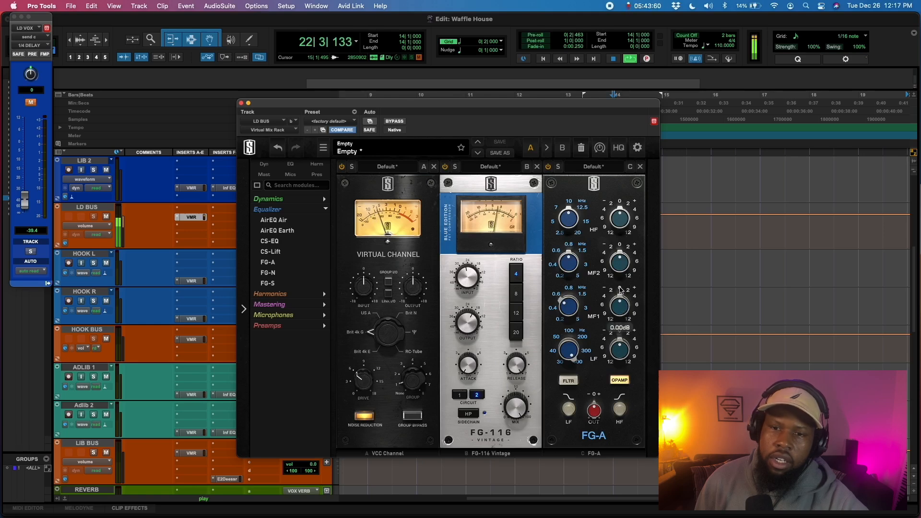
key(space)
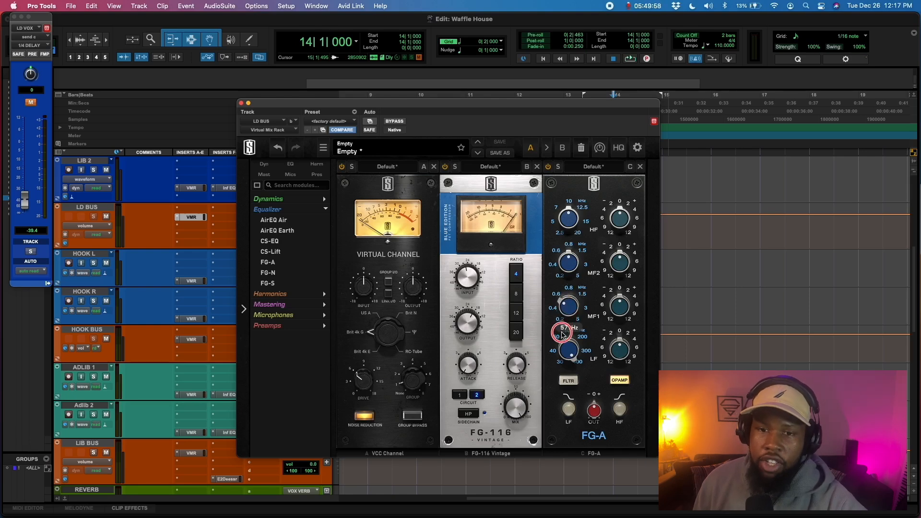
drag(559, 354, 553, 385)
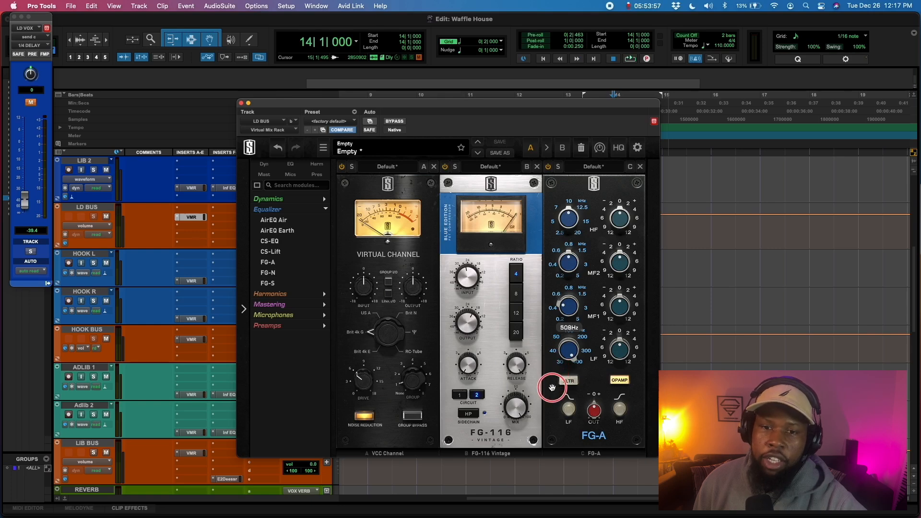
Step: Cut the FG-A MF1 gain slightly while listening, and compensate with the EQ output at about +1.5 dB
key(space)
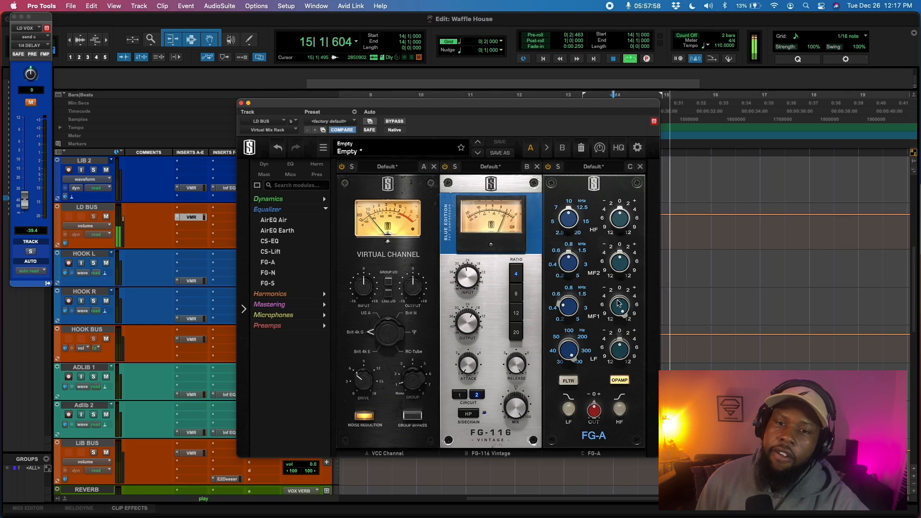
drag(603, 367, 601, 379)
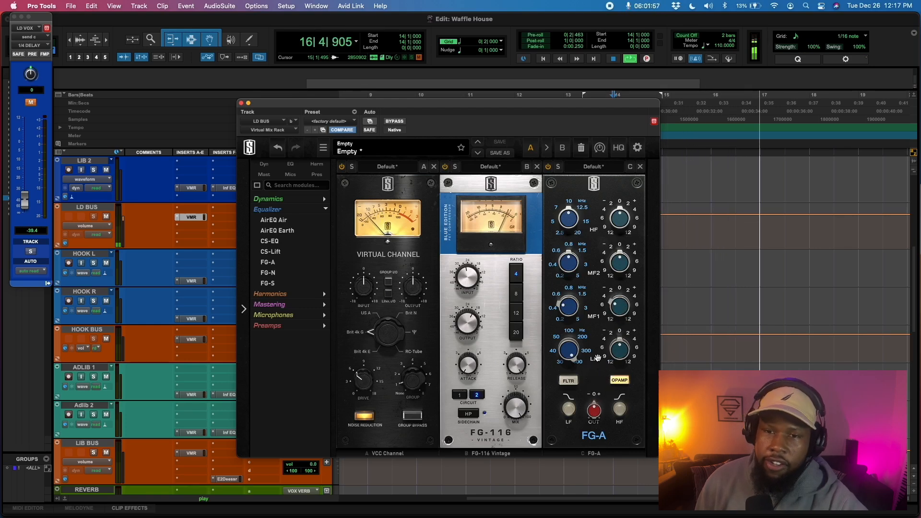
key(space)
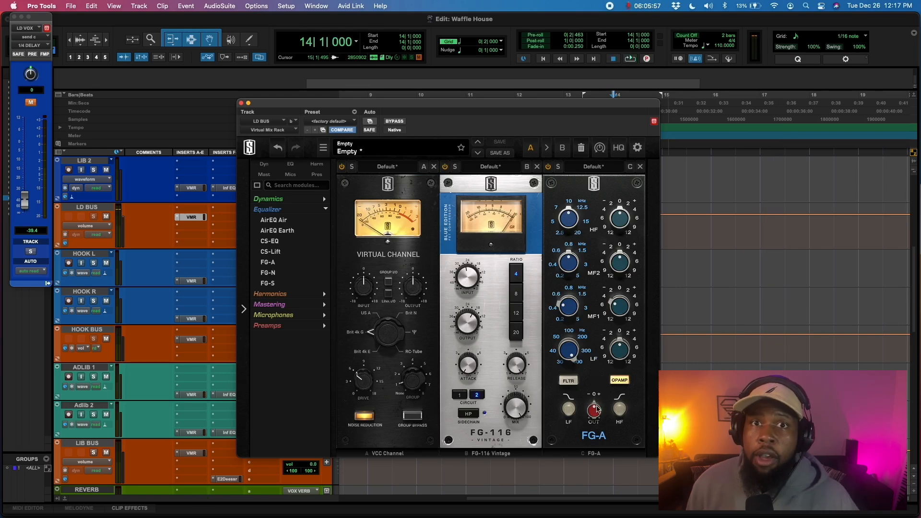
drag(596, 416, 597, 397)
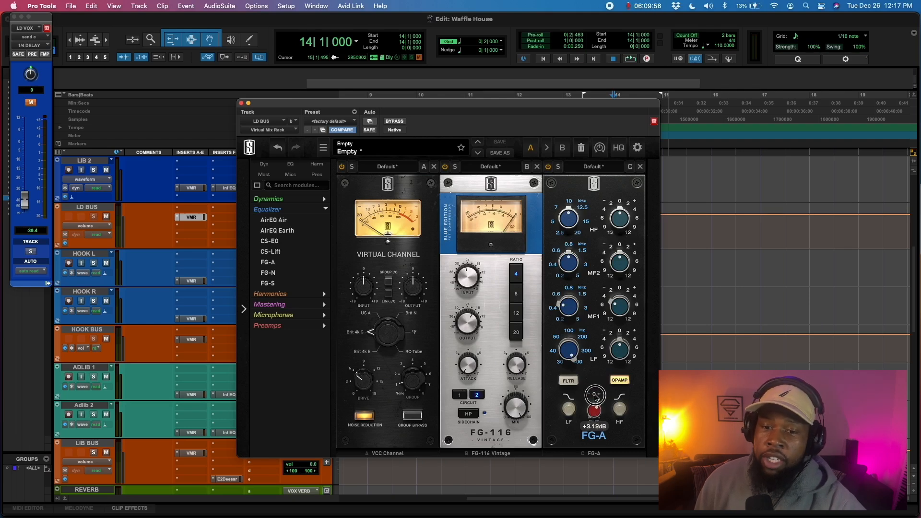
key(space)
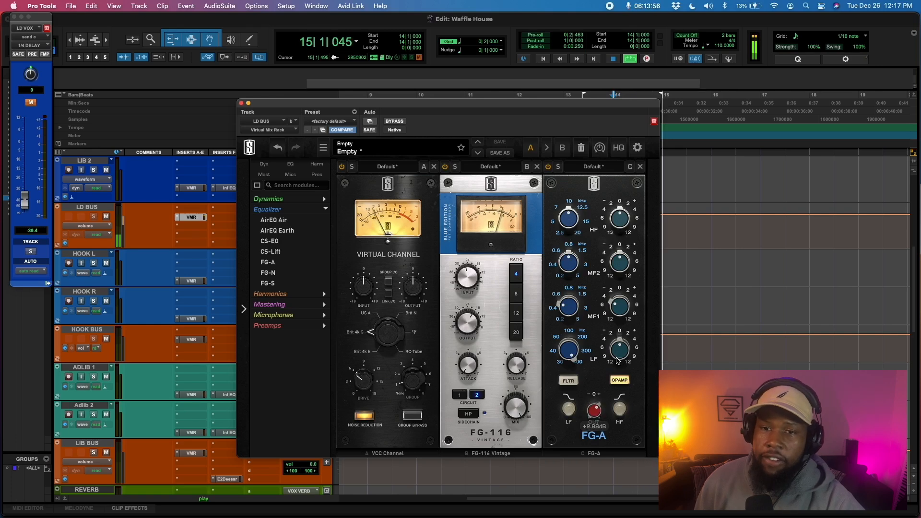
drag(618, 307, 619, 299)
drag(593, 408, 593, 417)
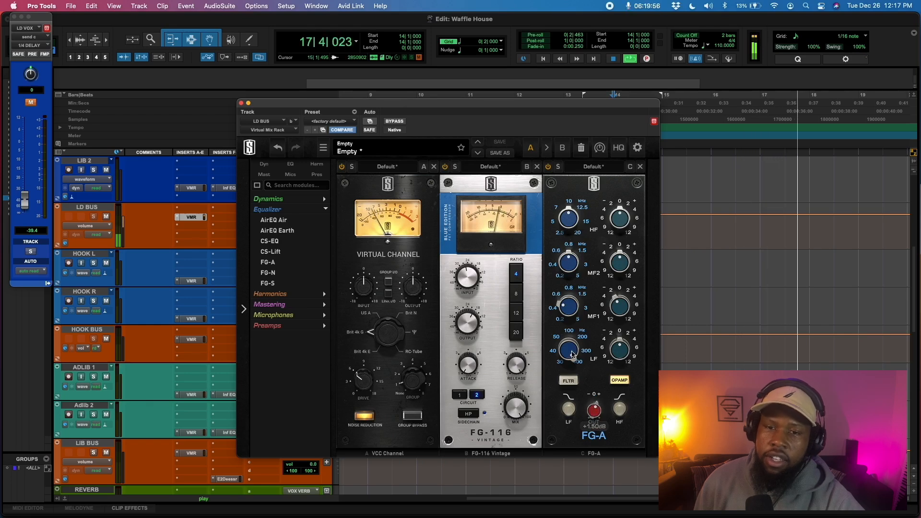
Step: Sweep the FG-A LF band with a +12 dB boost, settle on a slight cut at 200 Hz, and raise the output to about +3.2 dB
drag(621, 352, 633, 297)
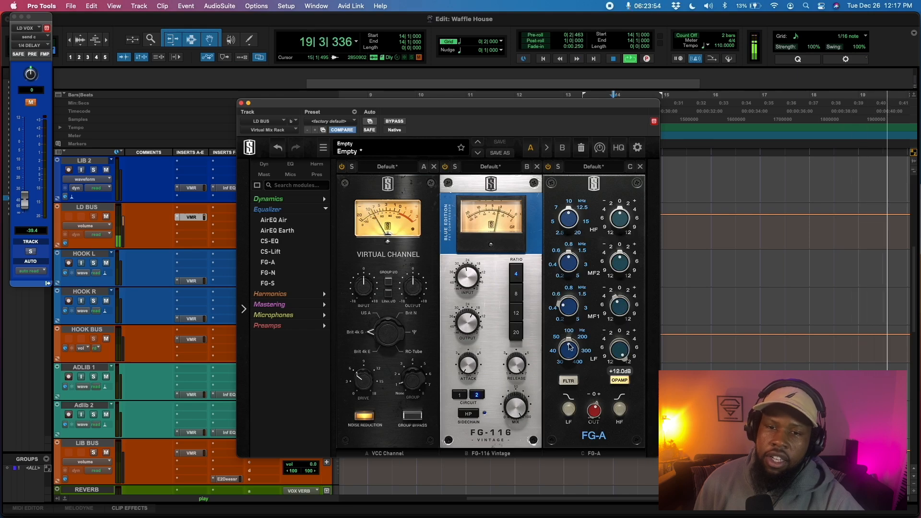
drag(571, 351, 581, 338)
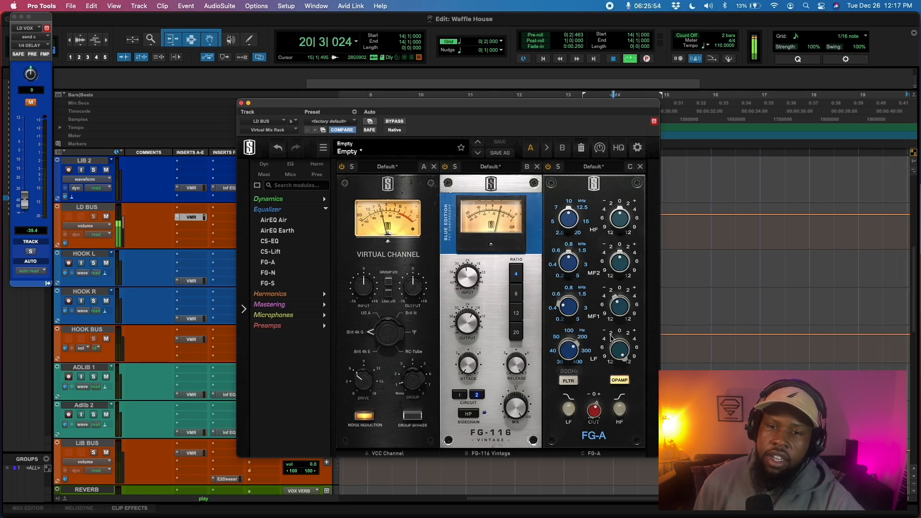
drag(596, 411, 596, 410)
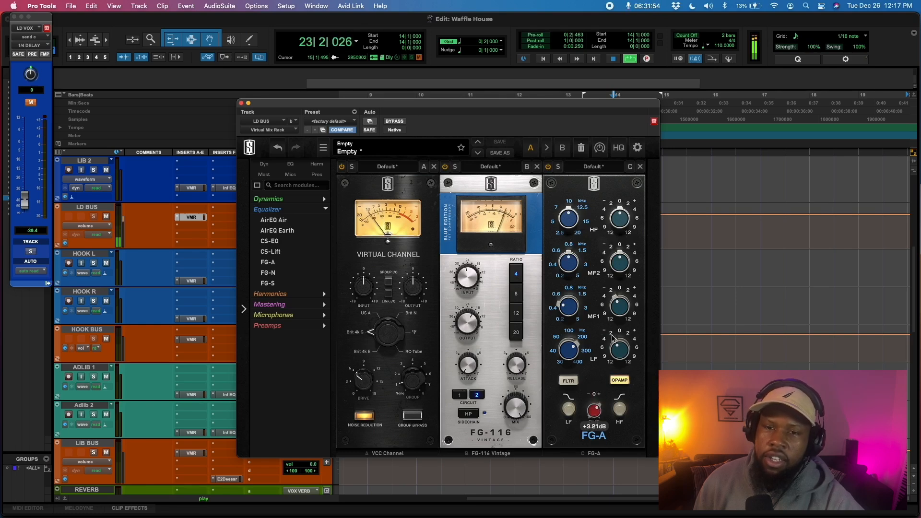
drag(592, 416, 594, 413)
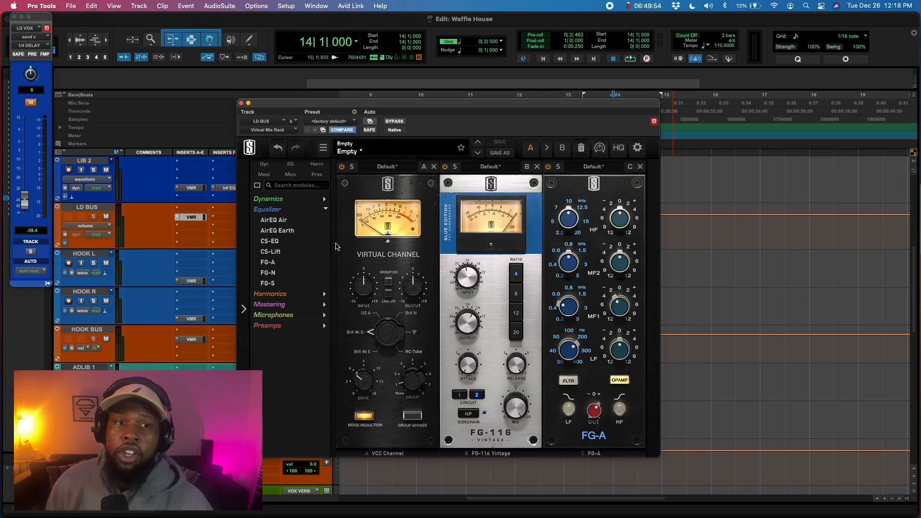
Step: Add an FG-2A dynamics module after the FG-A equalizer in the LD BUS rack
click(322, 212)
click(285, 202)
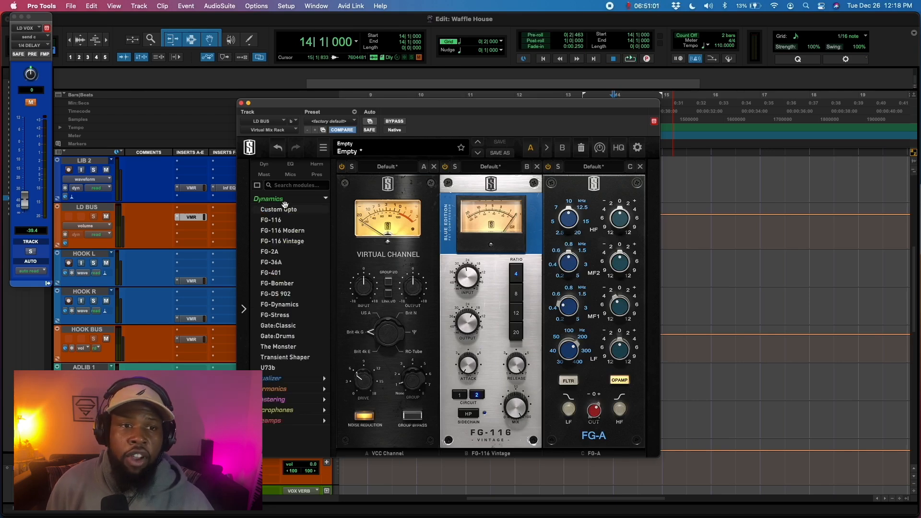
double_click(272, 252)
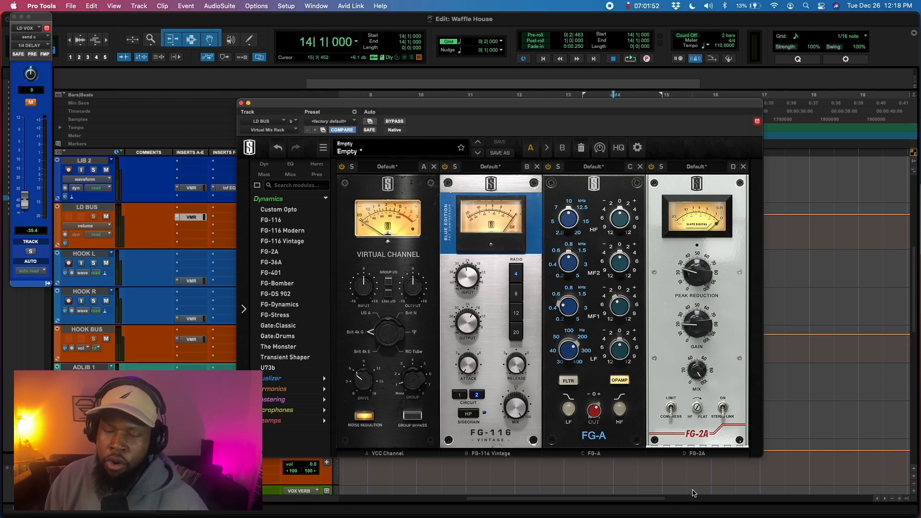
Step: Set the FG-2A peak reduction to about 28.9 during playback and raise its gain slightly to compensate
key(space)
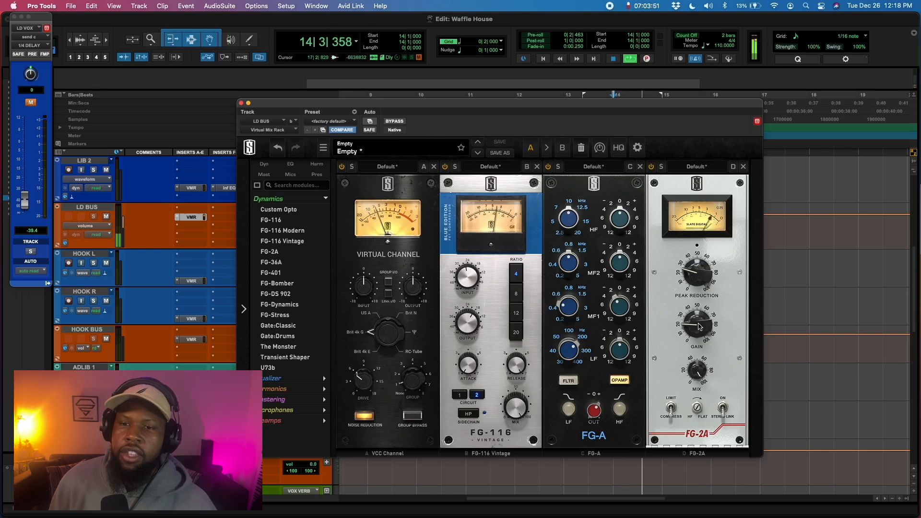
drag(695, 323, 695, 320)
drag(700, 272, 700, 269)
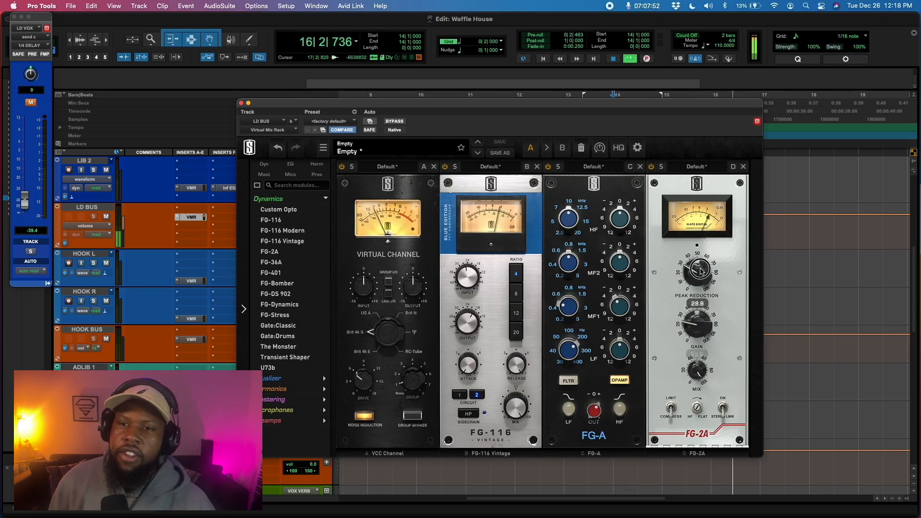
drag(689, 324, 693, 318)
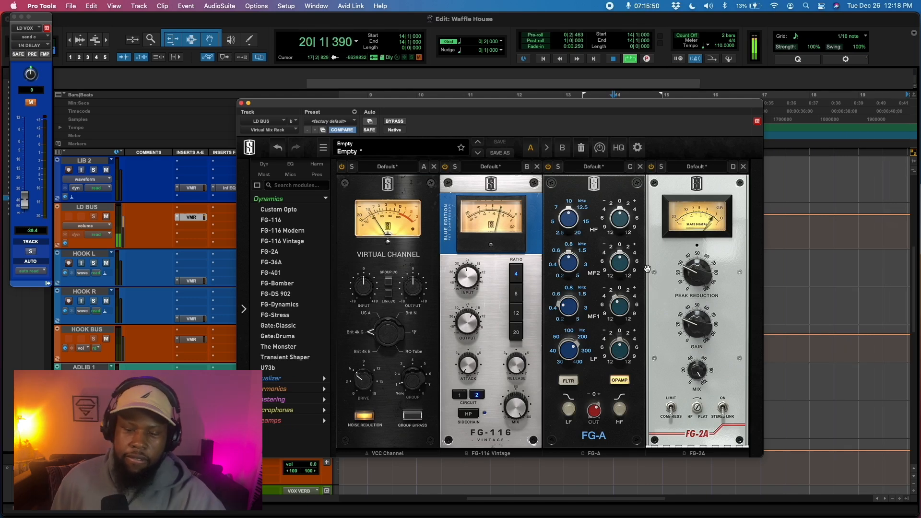
Step: Add an FG-S equalizer module after the FG-2A in the LD BUS rack
click(313, 201)
click(297, 210)
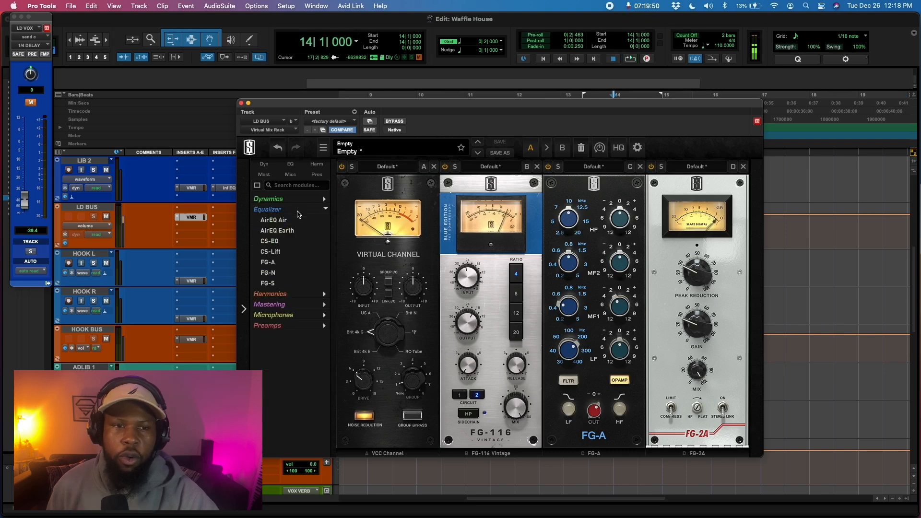
double_click(269, 283)
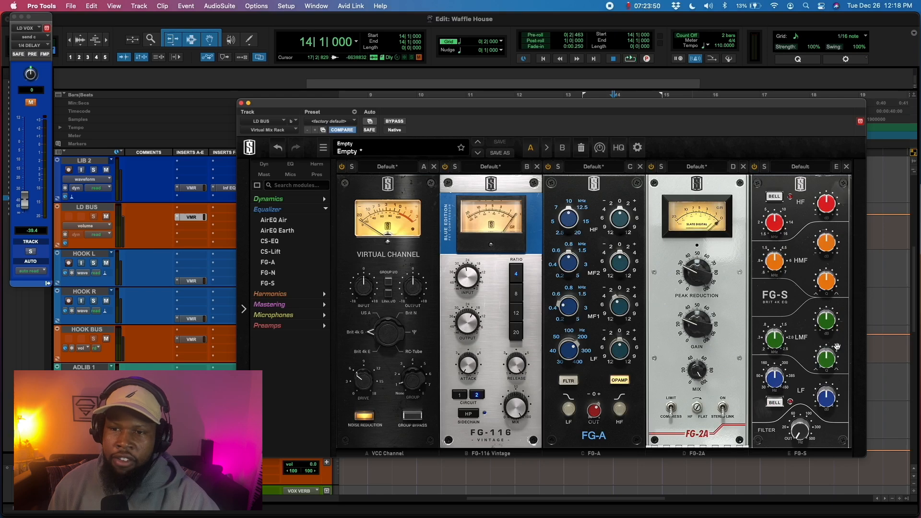
Step: Set the FG-S LMF band to about 1.48 kHz, audition it boosted, and settle on a slight cut with a Q of about 2.12
drag(774, 343, 776, 335)
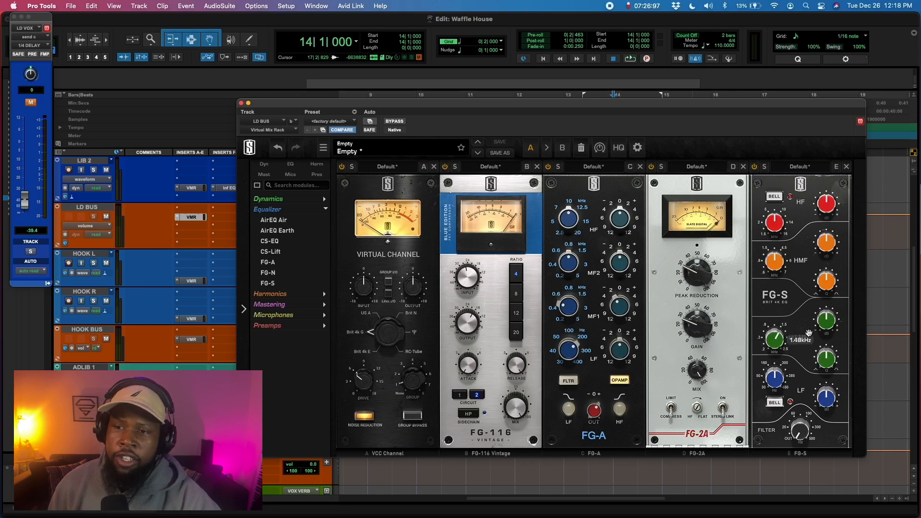
key(space)
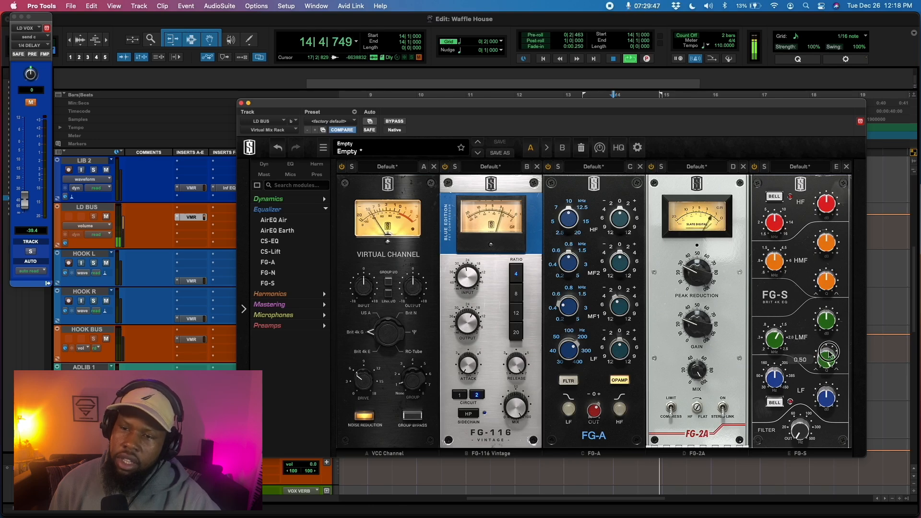
drag(826, 326, 823, 283)
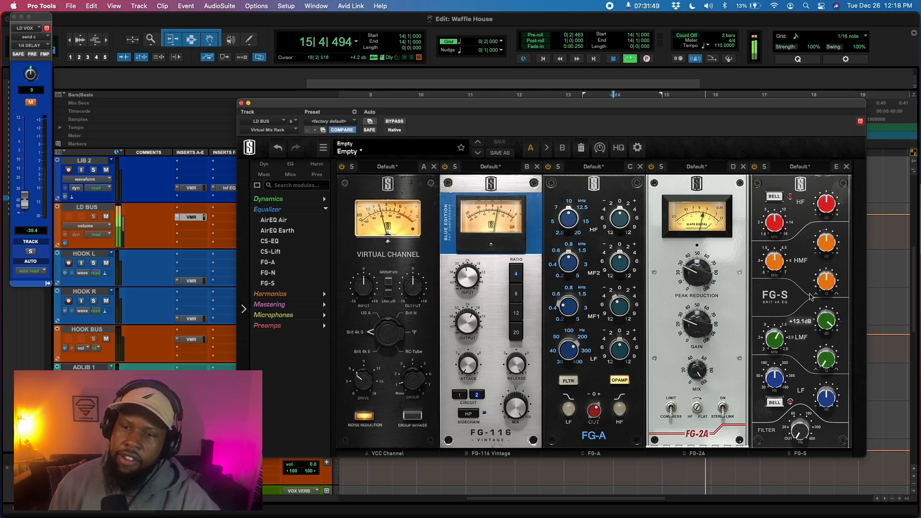
mouse_move(822, 314)
mouse_down()
mouse_move(811, 375)
mouse_move(823, 311)
mouse_move(822, 323)
mouse_up()
click(821, 360)
drag(820, 366, 820, 367)
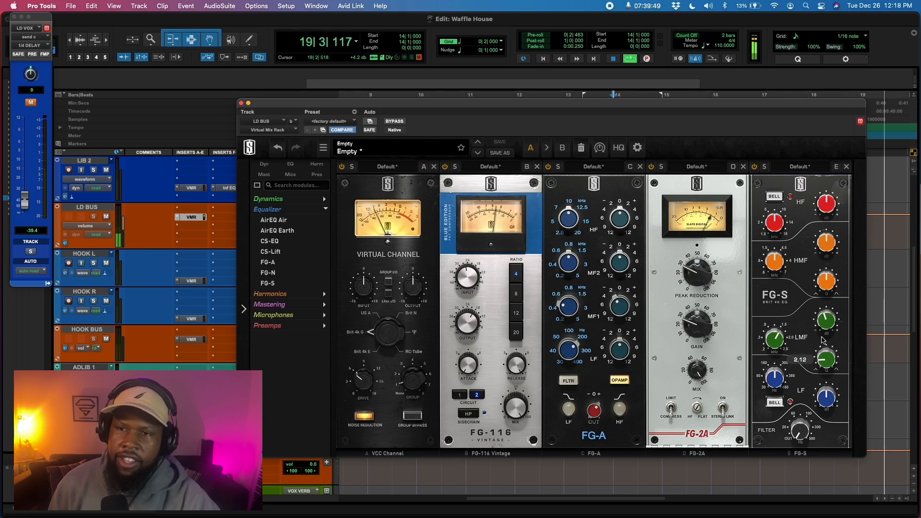
Step: Switch the FG-S LF band to a bell curve and cut it slightly while auditioning the vocal
click(321, 209)
click(323, 199)
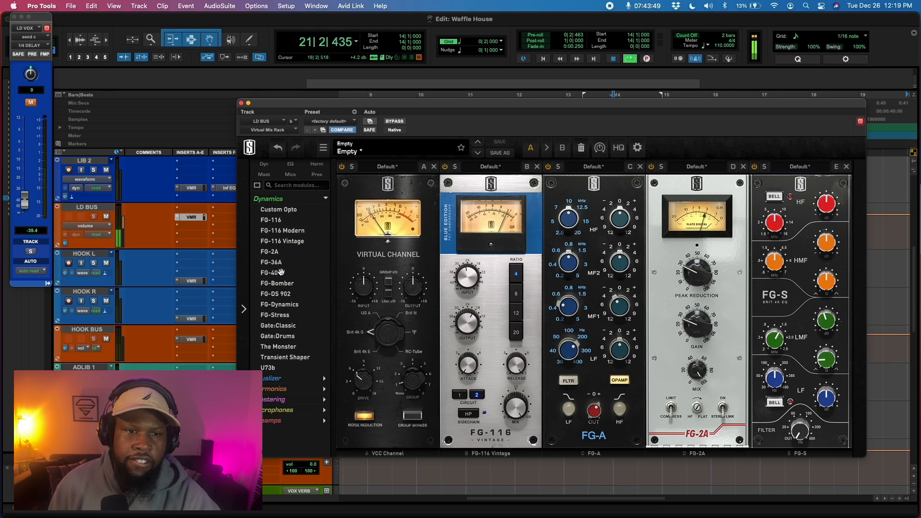
key(space)
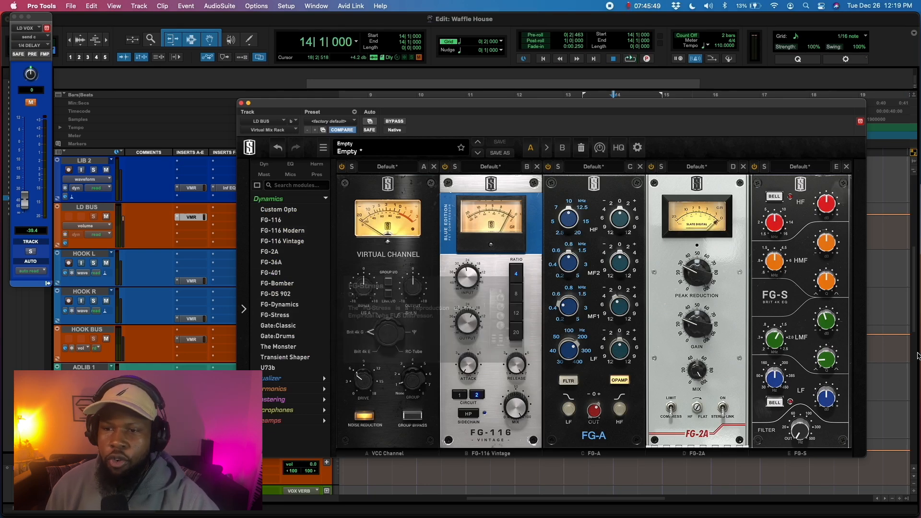
drag(823, 399, 824, 403)
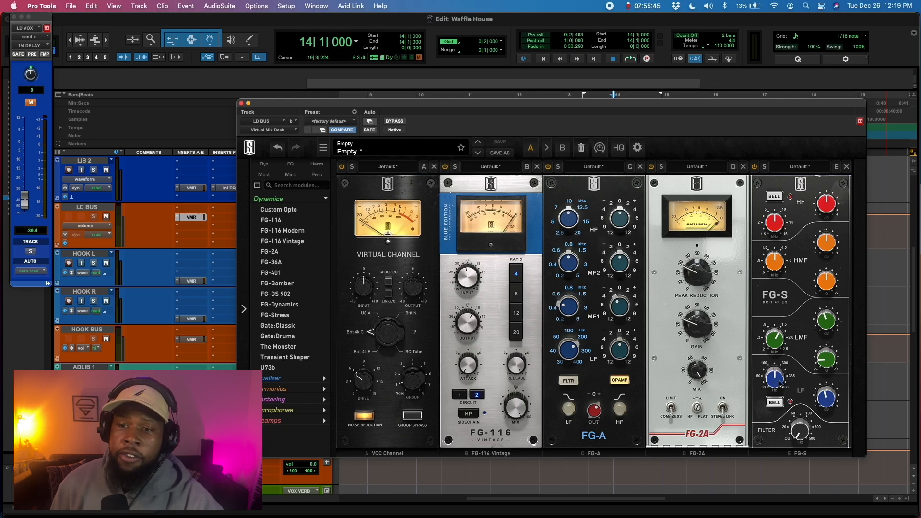
key(space)
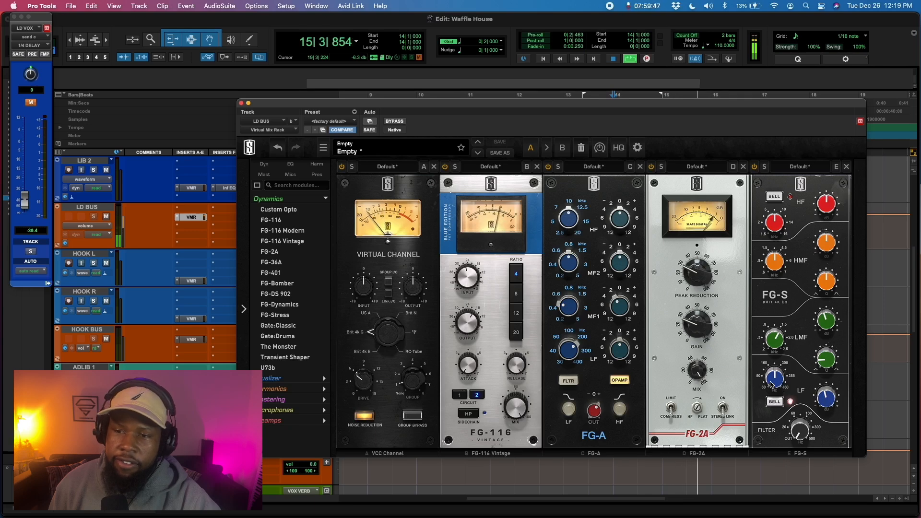
drag(824, 398, 825, 400)
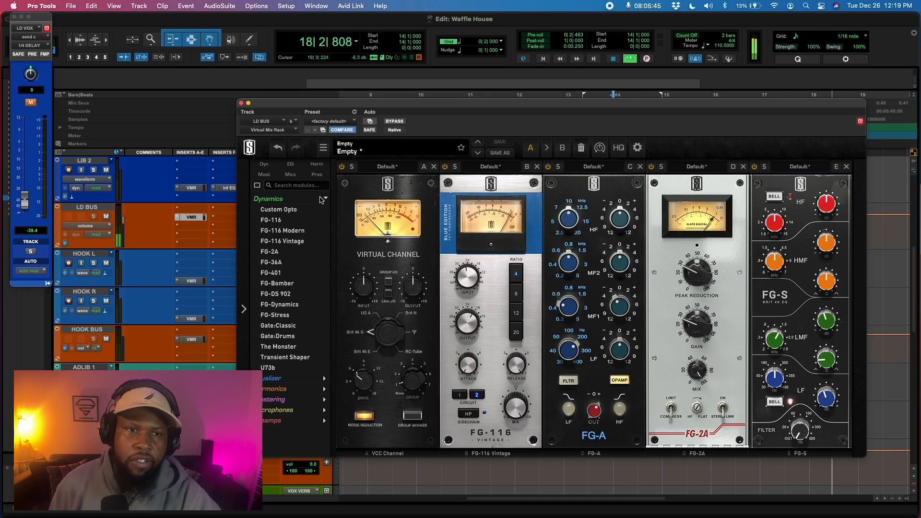
Step: Add an FG-Stress dynamics module after the FG-S in the LD BUS rack and set its ratio to 6:1
click(325, 200)
click(293, 202)
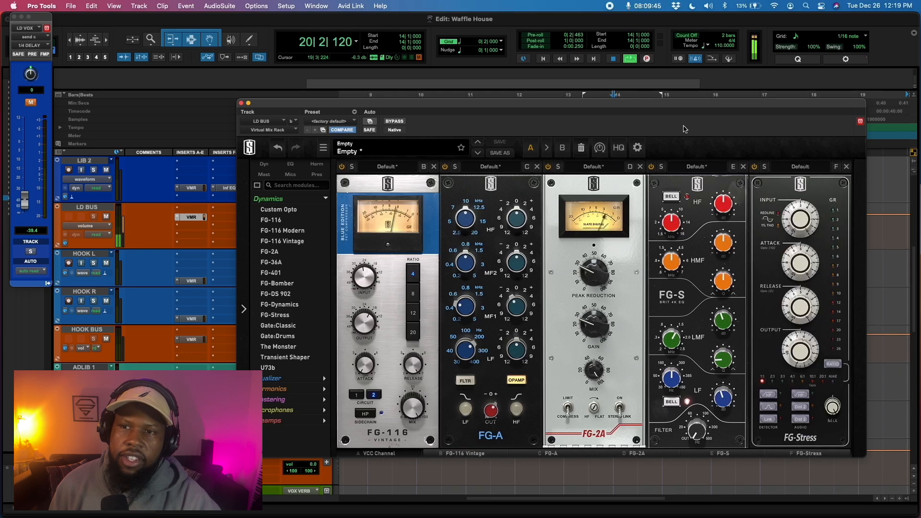
key(space)
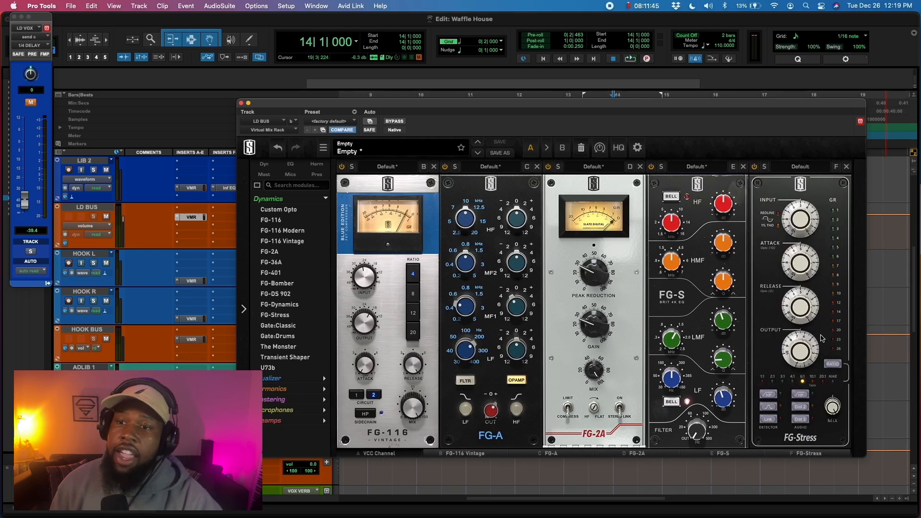
Step: During playback, set the FG-Stress input to about 2.40 and adjust its output to compensate
drag(801, 259, 794, 335)
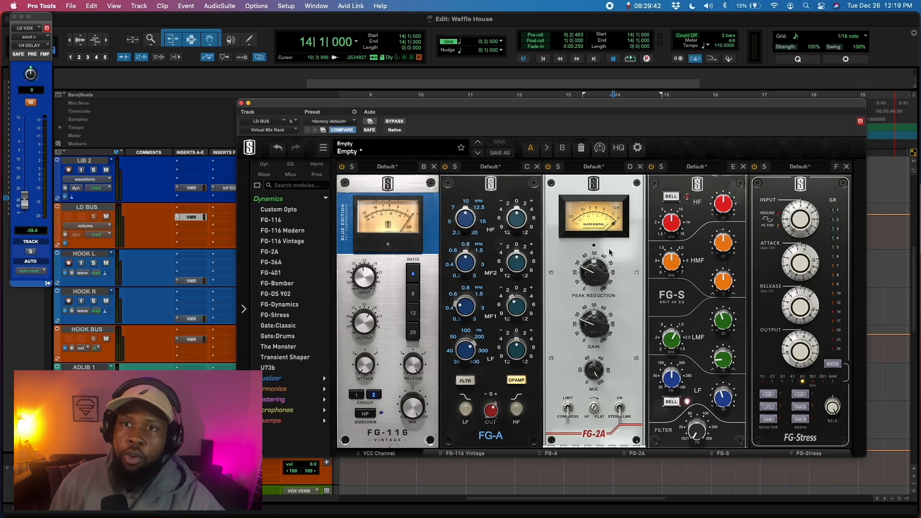
key(space)
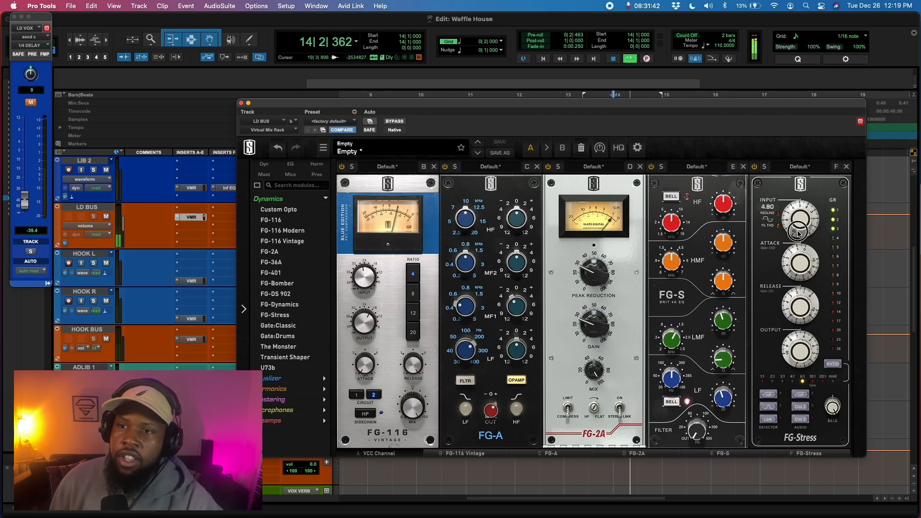
drag(796, 255, 797, 251)
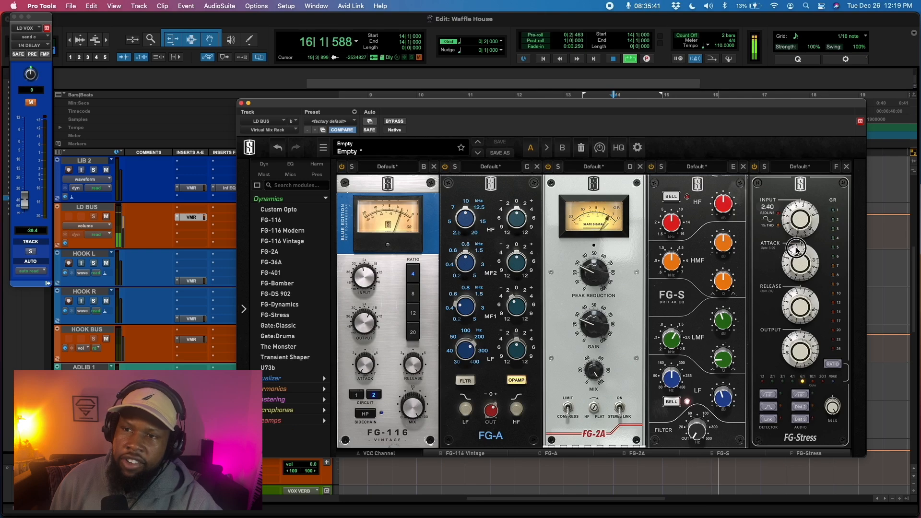
drag(800, 359, 800, 351)
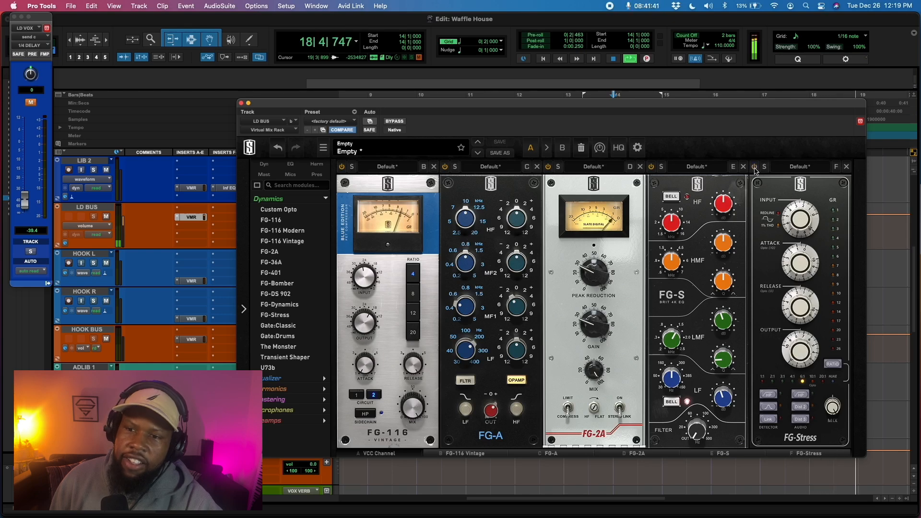
drag(808, 350, 807, 354)
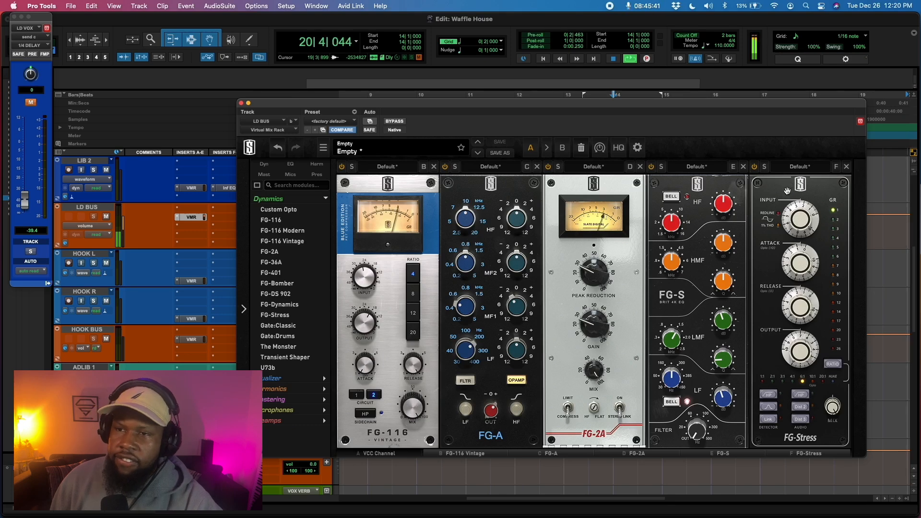
Step: Reorder the LD BUS rack as Virtual Channel, FG-Stress, FG-A, FG-116, FG-S and FG-2A
drag(799, 186, 509, 188)
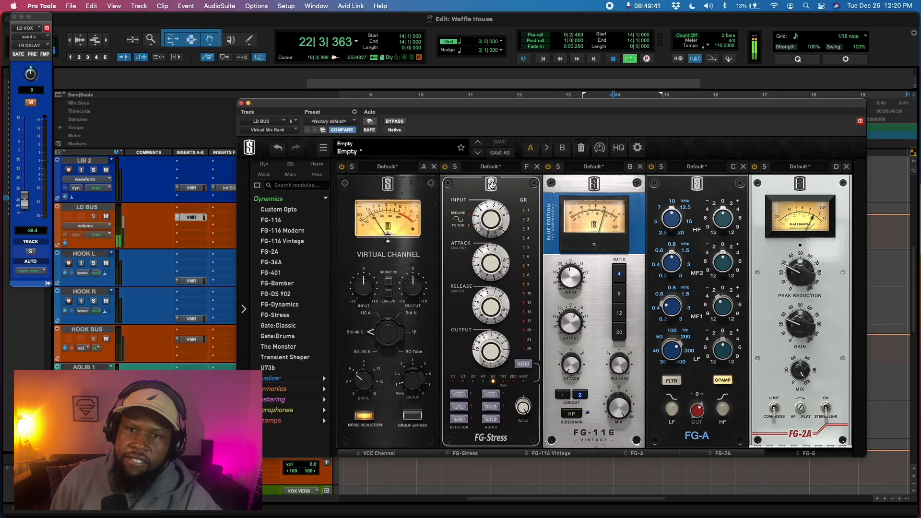
drag(674, 187, 648, 198)
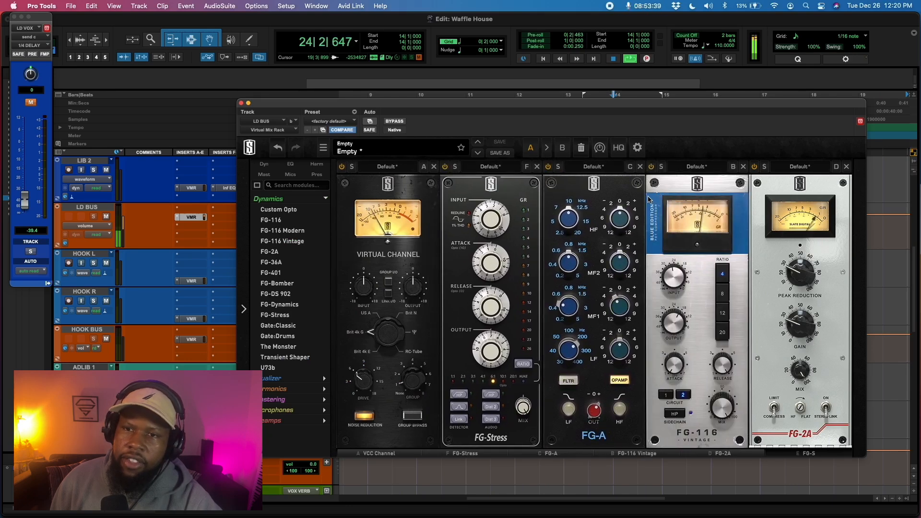
click(806, 453)
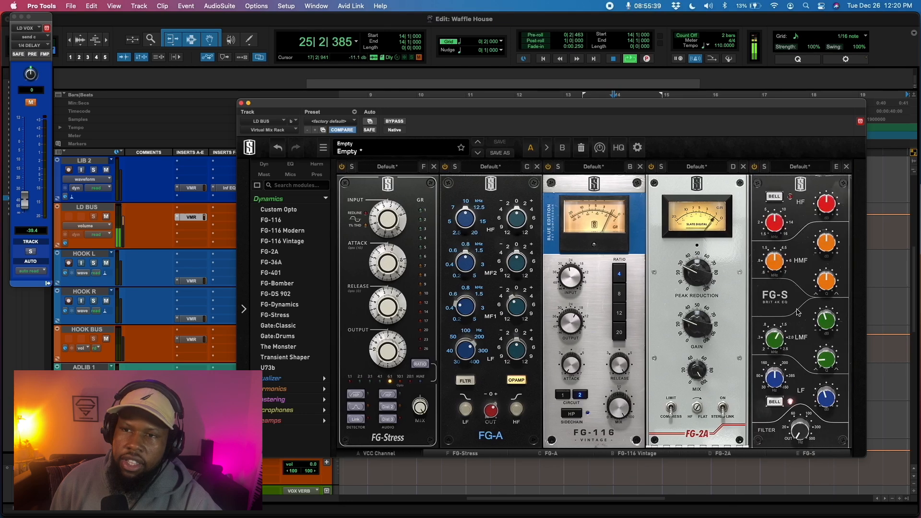
drag(792, 184, 699, 197)
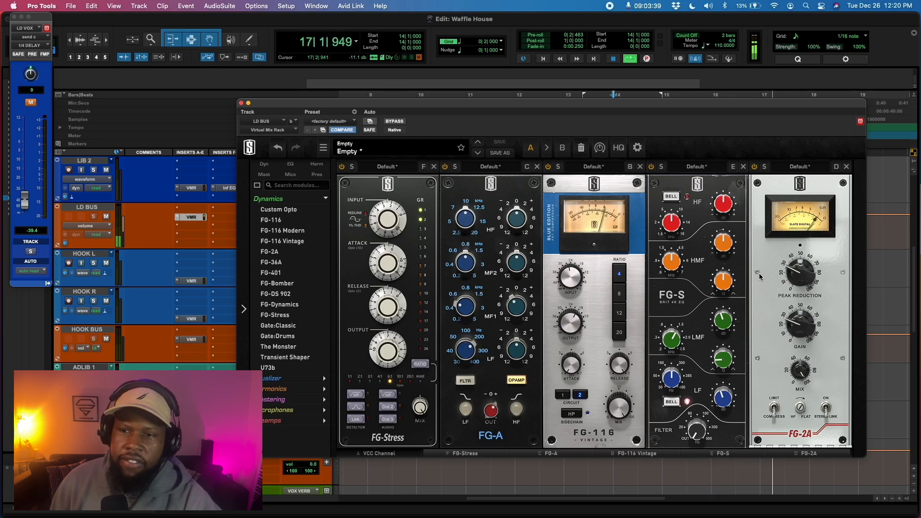
Step: Audition the FG-2A mix at 78%, return it to 100%, adjust the FG-116 mix, and close the rack
drag(790, 402, 792, 384)
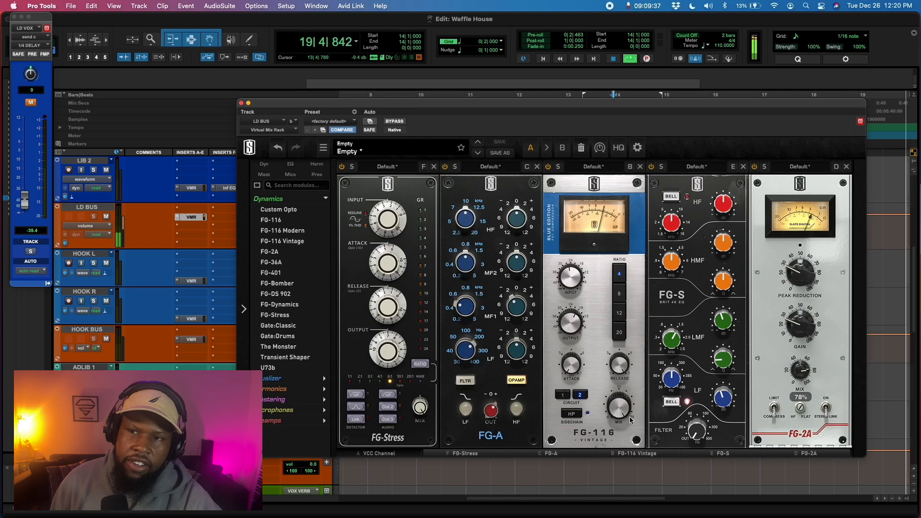
drag(800, 372, 804, 344)
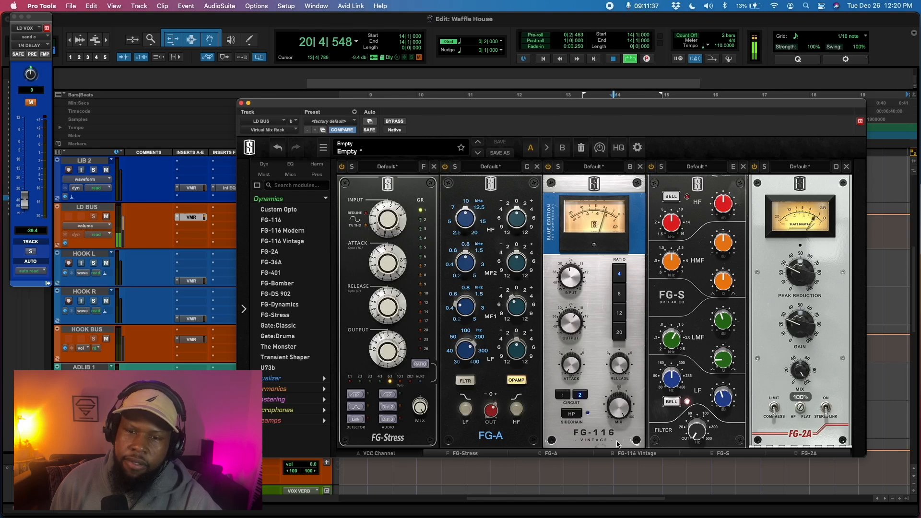
drag(614, 410, 613, 427)
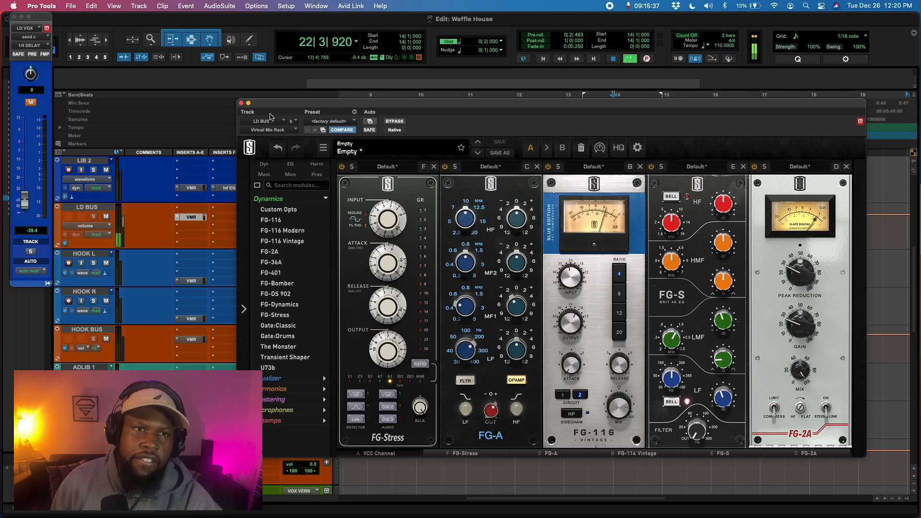
click(242, 103)
Step: Insert the stereo VBC FG-Grey compressor on the MIXBUS track just before the InitialClipper insert
scroll(359, 257, up, 10)
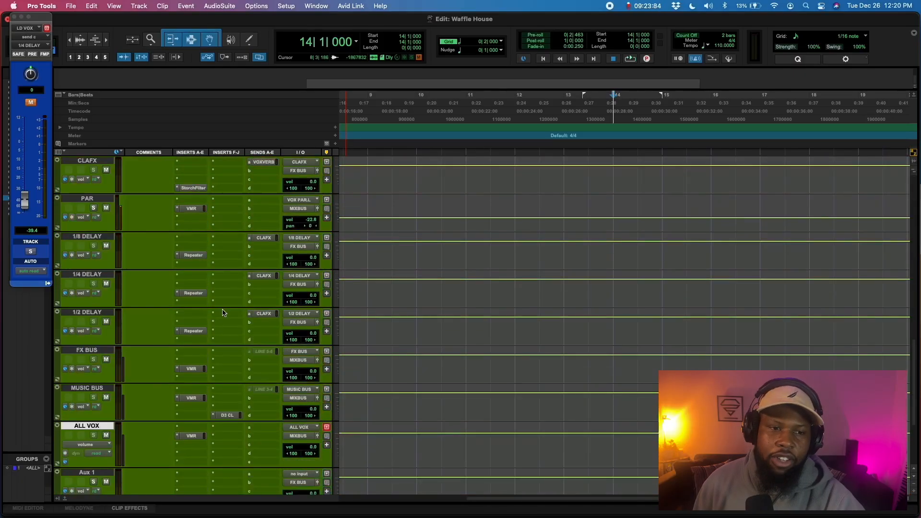
scroll(236, 374, down, 5)
click(229, 388)
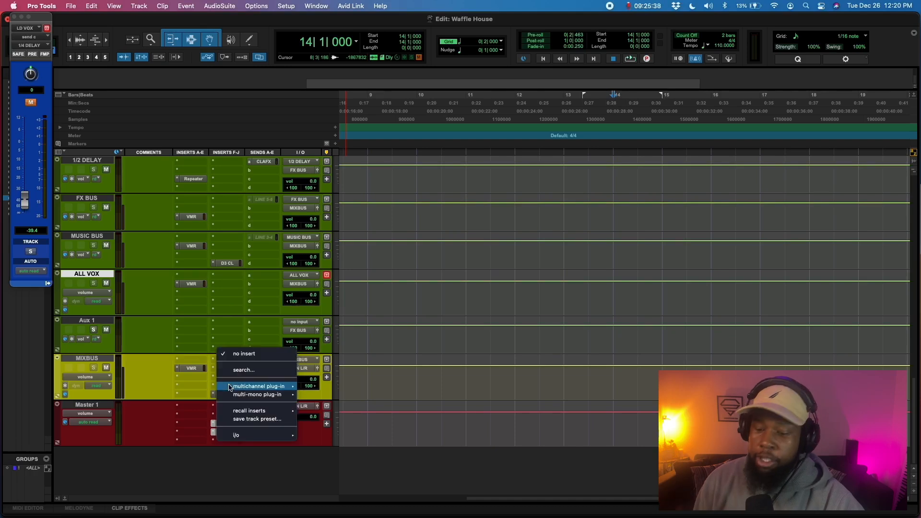
text(fg)
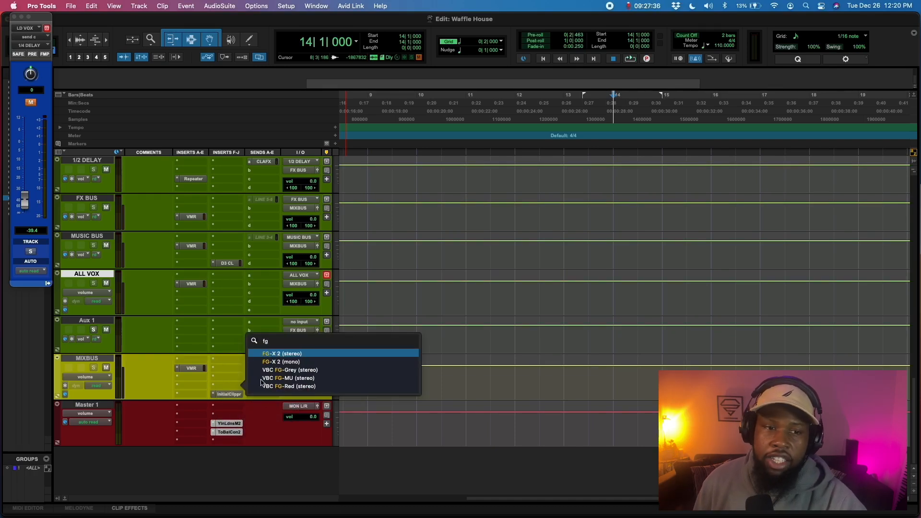
click(308, 370)
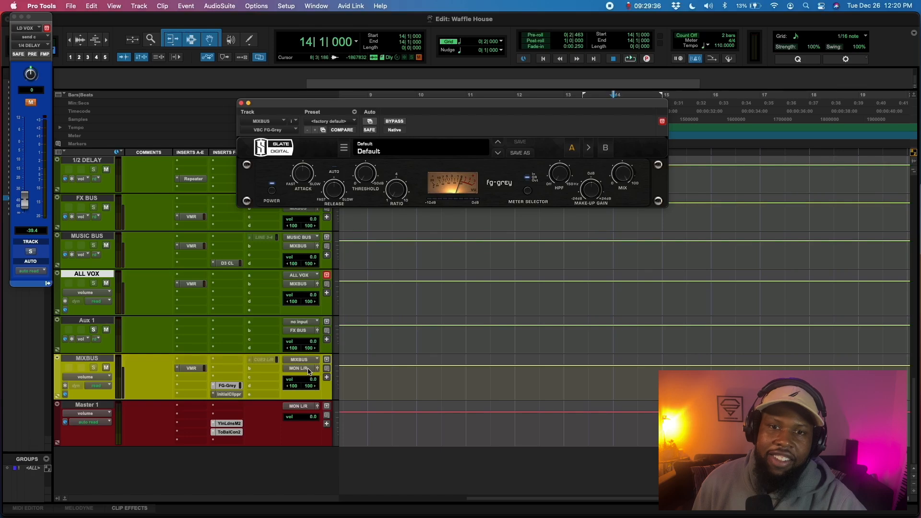
Step: Play the mix and load the Default preset from the VVS user presets in the FG-Grey
key(space)
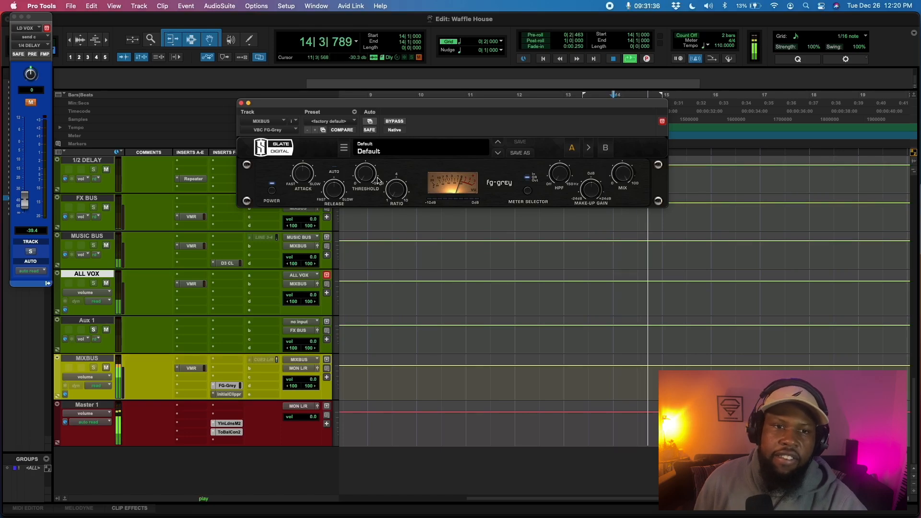
click(473, 149)
mouse_move(432, 186)
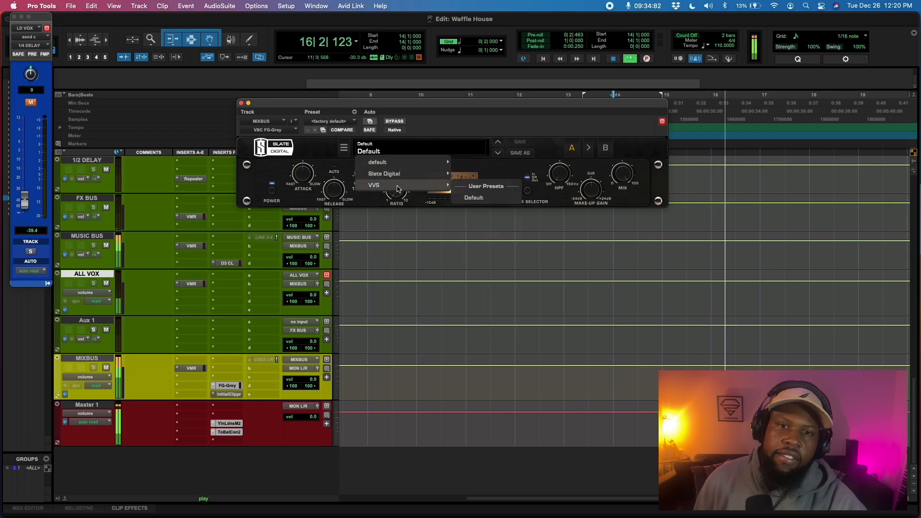
click(473, 197)
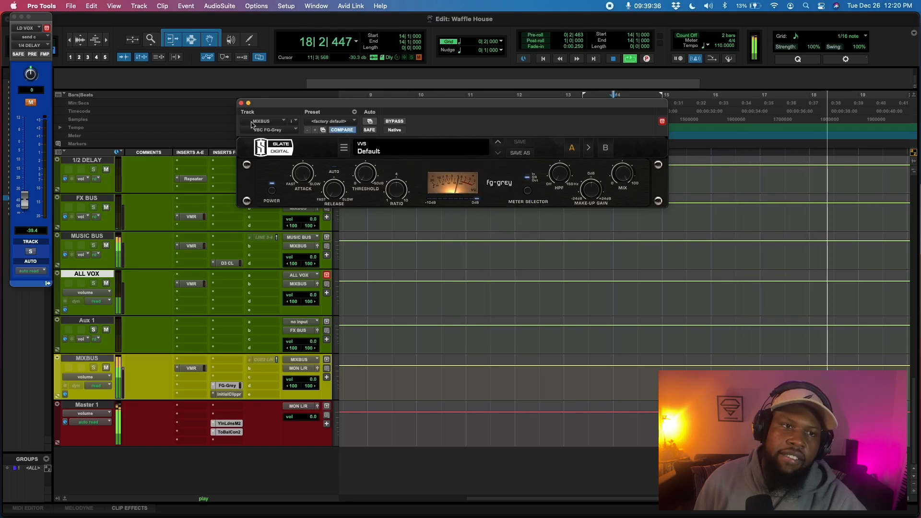
Step: Close the FG-Grey and insert the stereo VBC FG-Red compressor after the VMR on the MIXBUS track
click(241, 102)
click(196, 387)
text(fg)
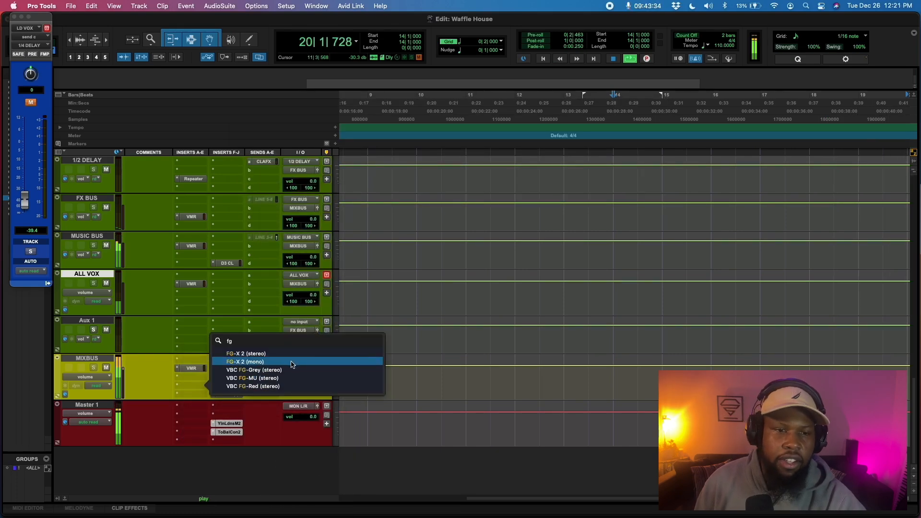
click(264, 386)
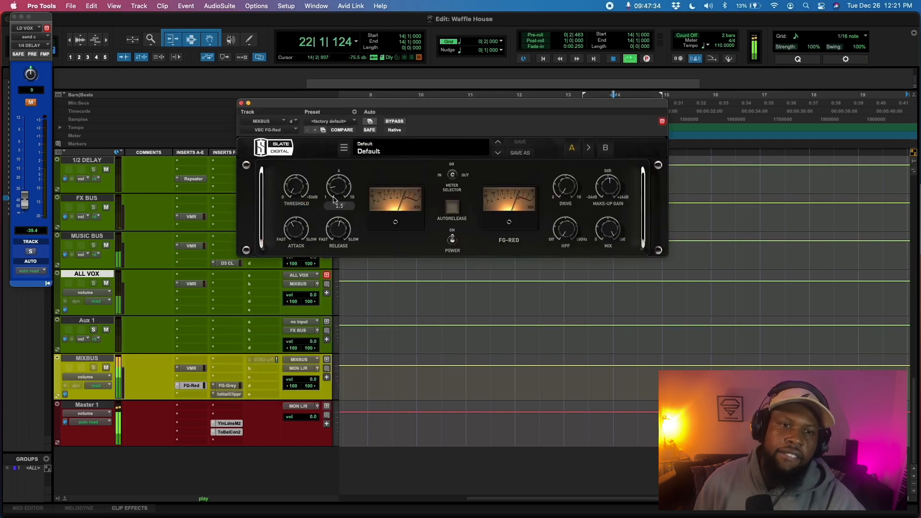
Step: Set the FG-Red ratio to 4.0, threshold to about -5.6 dB and attack to 5.0 during playback
mouse_move(343, 153)
mouse_down()
mouse_move(351, 112)
mouse_move(343, 143)
mouse_up()
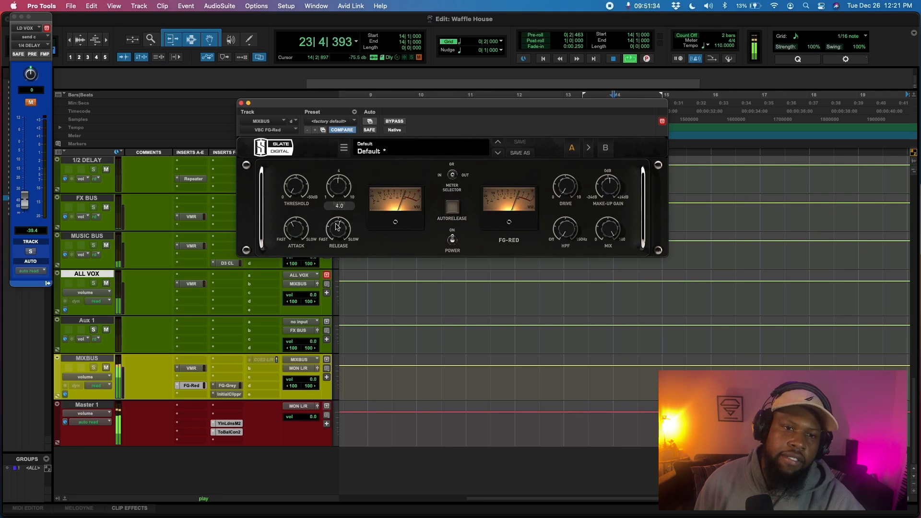
drag(293, 189, 294, 176)
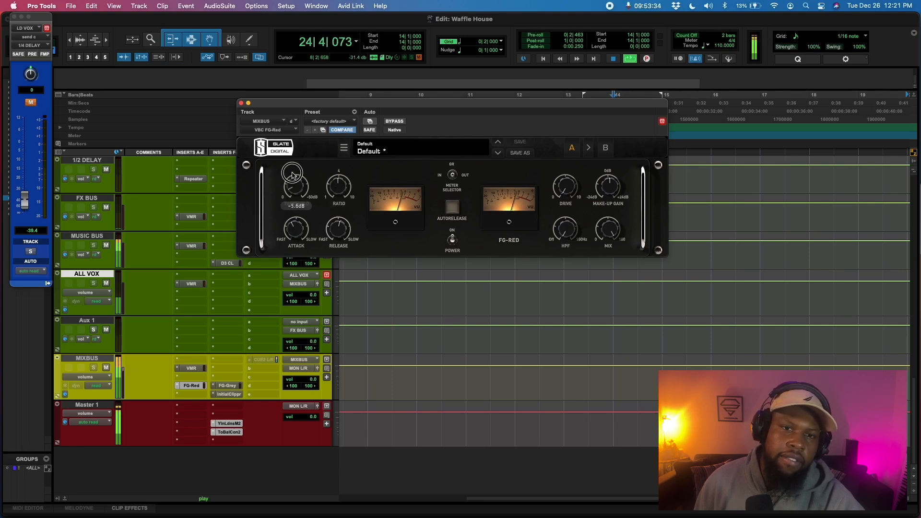
key(space)
mouse_move(300, 219)
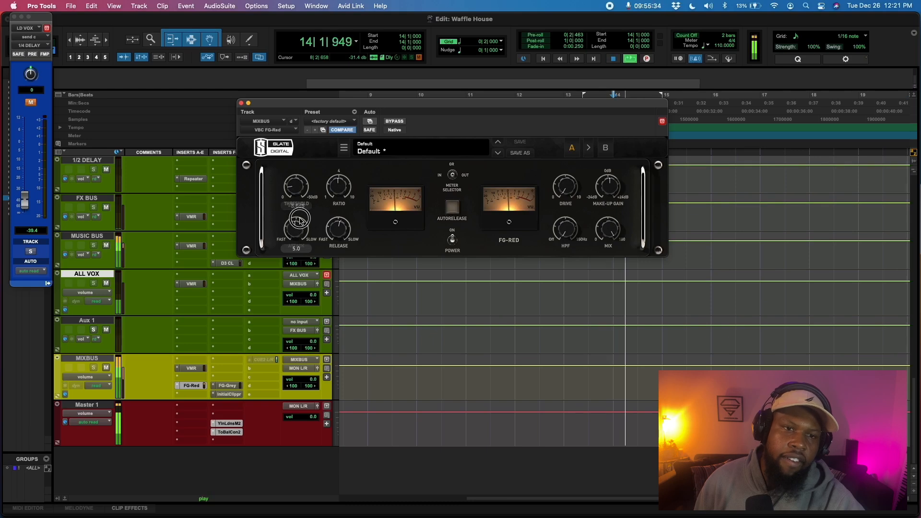
Step: Adjust the FG-Red make-up gain, raise its high-pass filter, and set the threshold to about -10.7 dB
drag(290, 187, 290, 190)
drag(613, 186, 615, 187)
drag(566, 231, 563, 184)
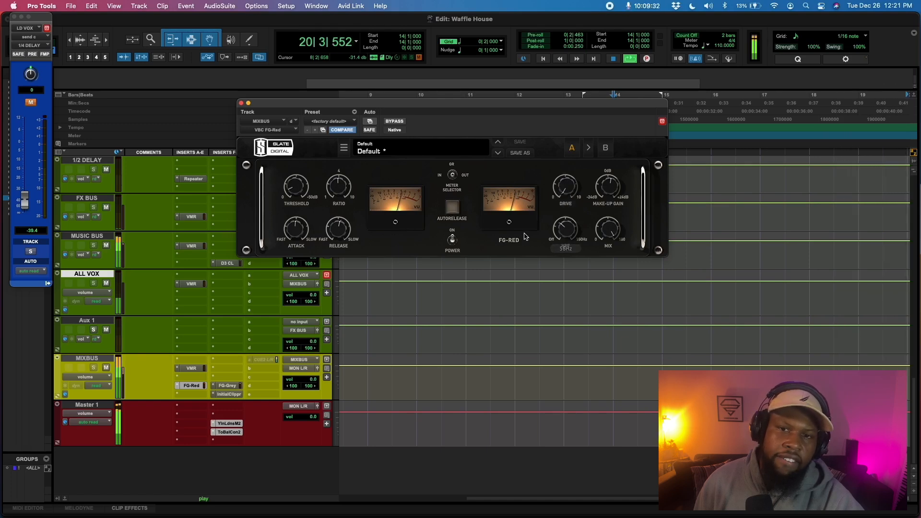
drag(565, 229, 563, 225)
drag(297, 186, 299, 175)
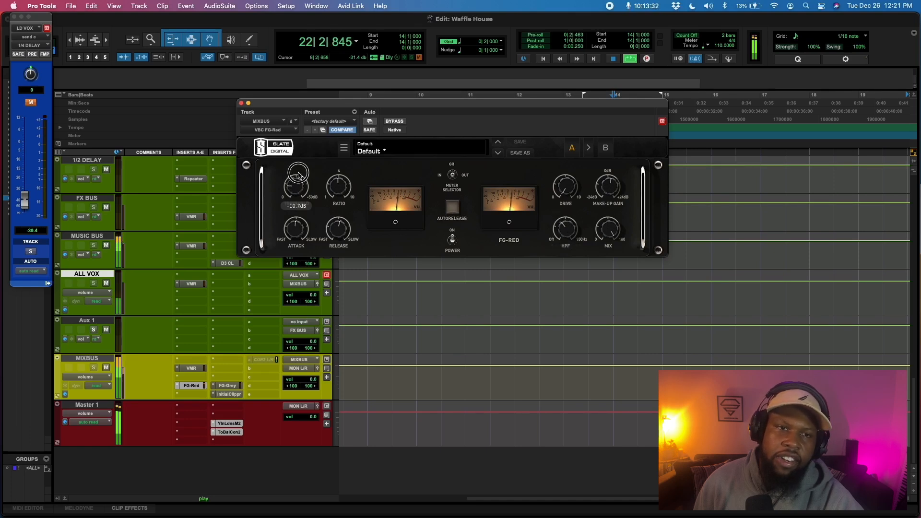